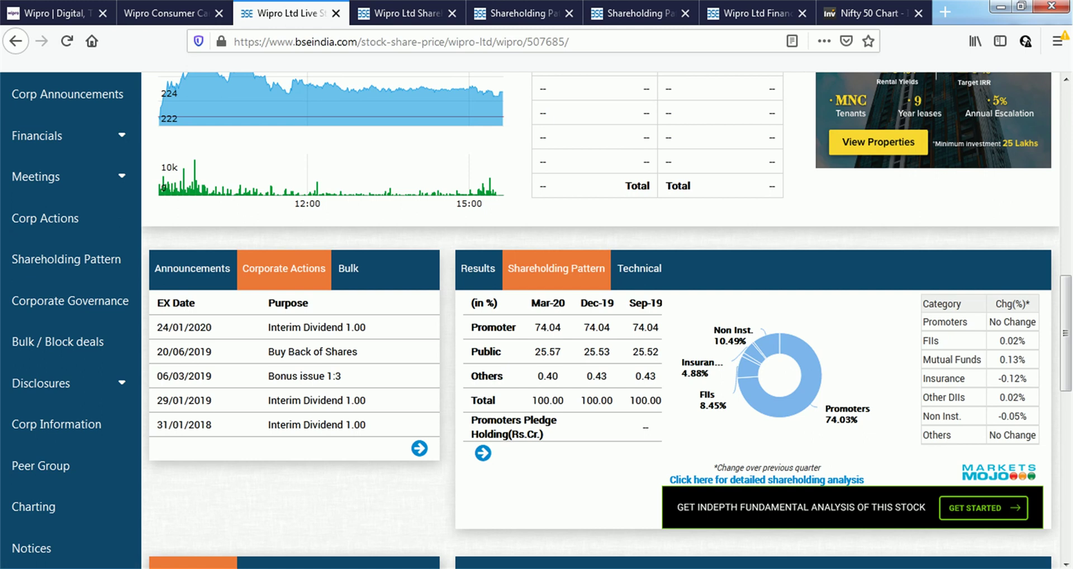
# Review the Wipro stock overview, and check the total shares held and the promoter group's percentage in the shareholding summary.
pyautogui.scroll(7, 537, 320)
pyautogui.scroll(-7, 537, 320)
pyautogui.hotkey('ctrl', 'Tab')
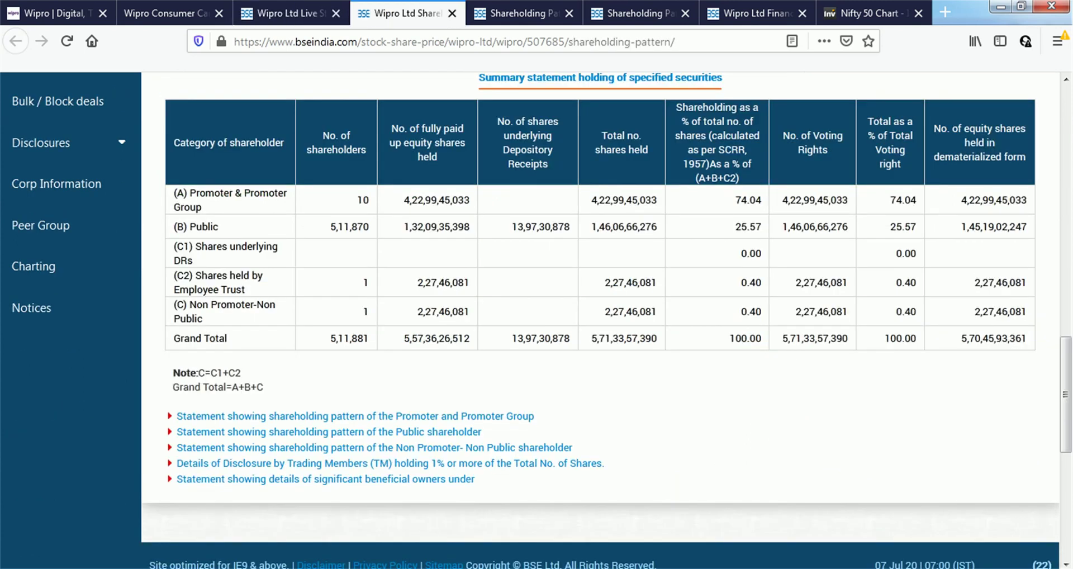
pyautogui.moveTo(591, 339); pyautogui.dragTo(604, 339)
pyautogui.click(604, 339)
pyautogui.moveTo(736, 200); pyautogui.dragTo(747, 200)
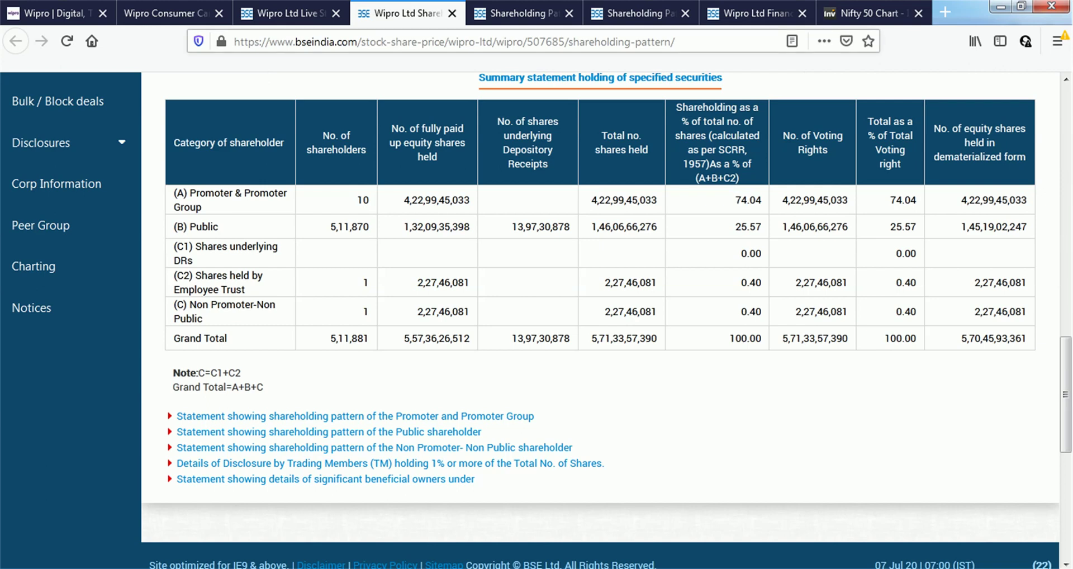
# Examine the individual promoters and the "Any Other (specify)" percentage in the Promoter and Promoter Group shareholding statement.
pyautogui.hotkey('ctrl', 'Tab')
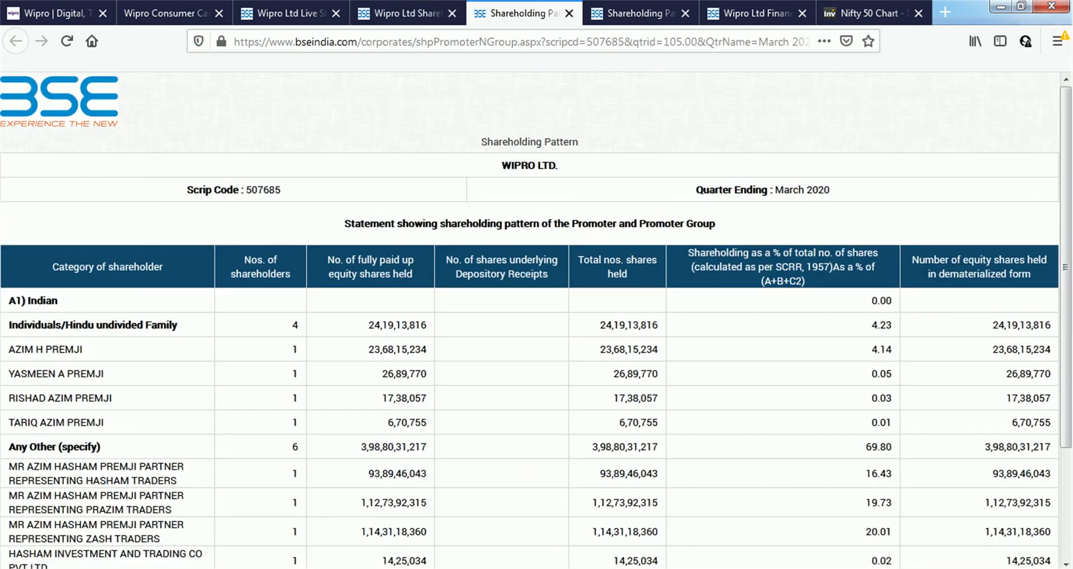
pyautogui.moveTo(21, 350); pyautogui.dragTo(33, 349)
pyautogui.click(33, 350)
pyautogui.moveTo(27, 373); pyautogui.dragTo(63, 398)
pyautogui.click(54, 374)
pyautogui.click(64, 398)
pyautogui.moveTo(13, 423); pyautogui.dragTo(67, 422)
pyautogui.scroll(-3, 536, 318)
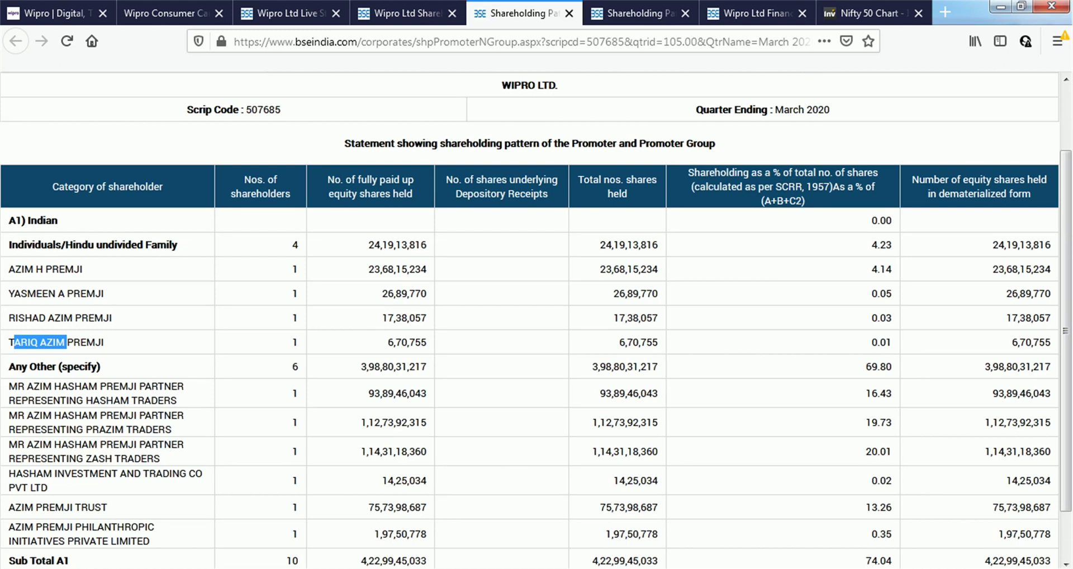
pyautogui.moveTo(866, 367); pyautogui.dragTo(880, 367)
pyautogui.click(879, 367)
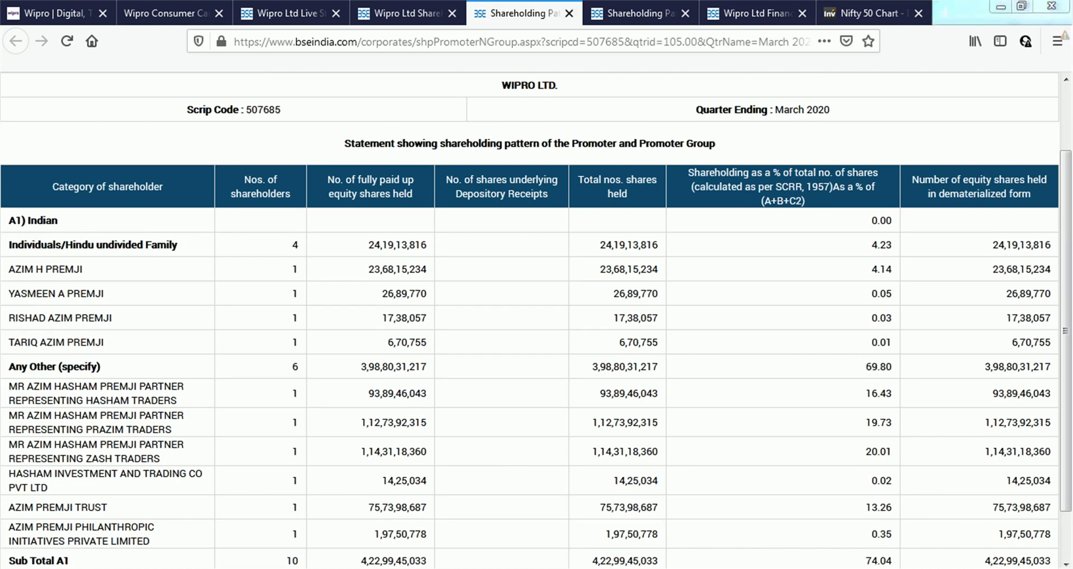
# Open the Public shareholder statement and check the number of mutual fund holders and their shareholding percentage.
pyautogui.click(637, 13)
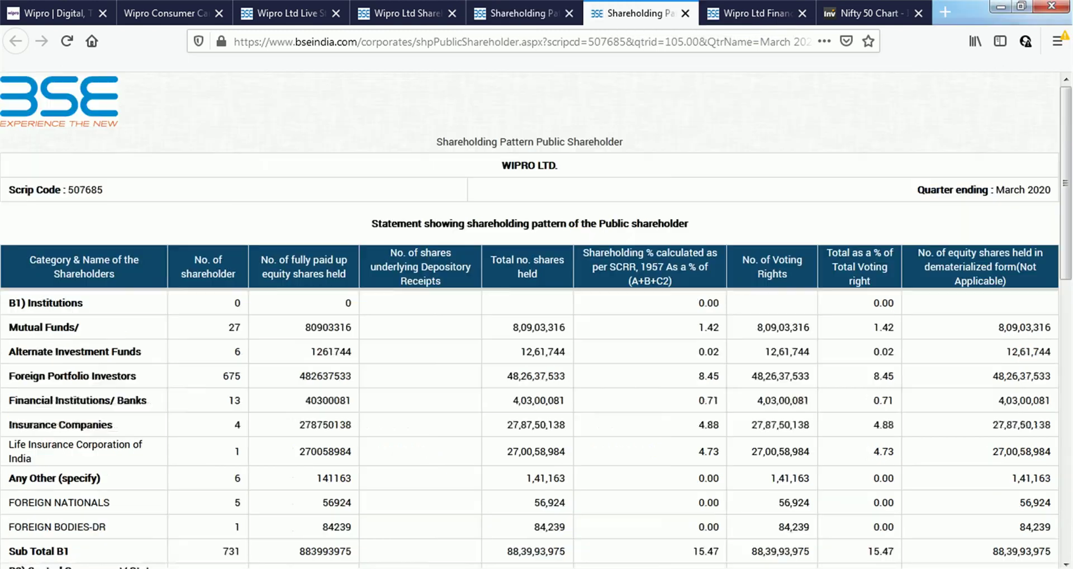
pyautogui.scroll(-3, 536, 322)
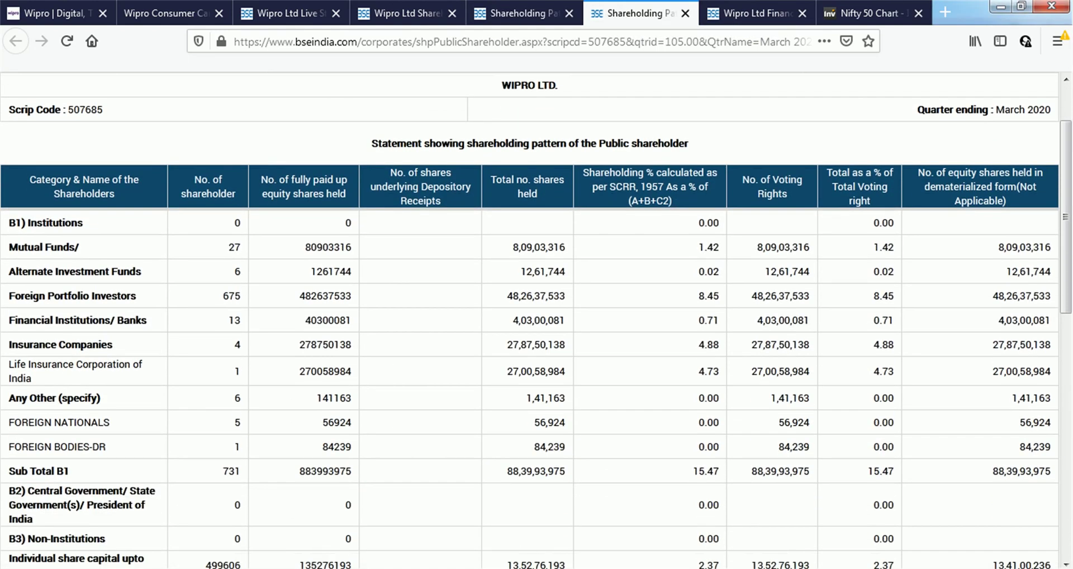
pyautogui.doubleClick(235, 247)
pyautogui.click(234, 247)
pyautogui.moveTo(697, 247); pyautogui.dragTo(714, 247)
pyautogui.click(714, 248)
# Check the number of Foreign Portfolio Investors and their shareholding percentage in the public shareholder statement.
pyautogui.moveTo(241, 296); pyautogui.dragTo(222, 296)
pyautogui.click(223, 296)
pyautogui.moveTo(241, 295); pyautogui.dragTo(229, 295)
pyautogui.click(229, 295)
pyautogui.moveTo(698, 296); pyautogui.dragTo(719, 296)
pyautogui.click(709, 296)
# Check the shareholding percentages of Life Insurance Corporation of India and the institutional subtotal B1.
pyautogui.moveTo(43, 364); pyautogui.dragTo(32, 378)
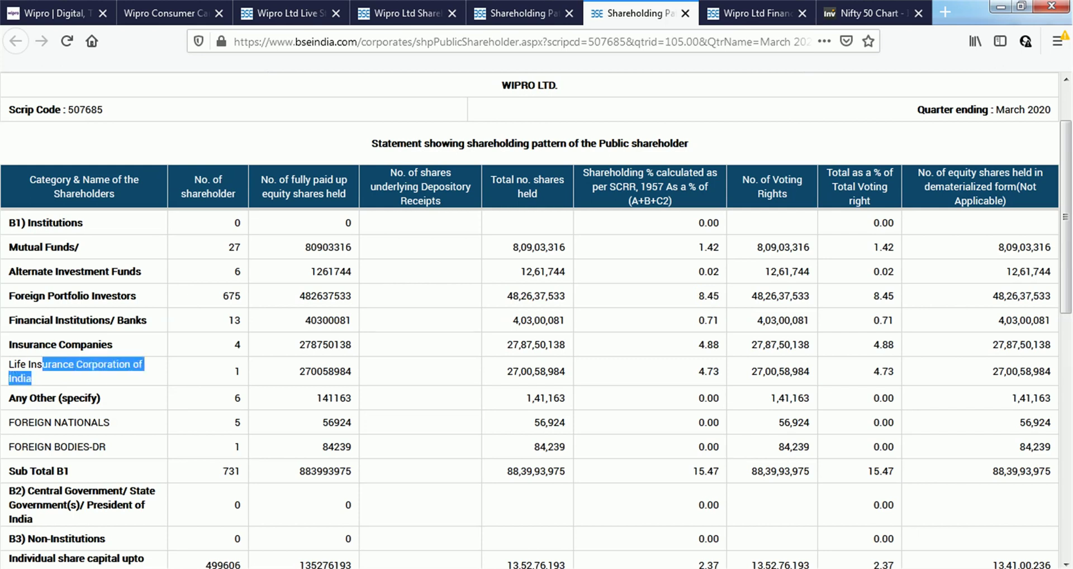
pyautogui.click(84, 375)
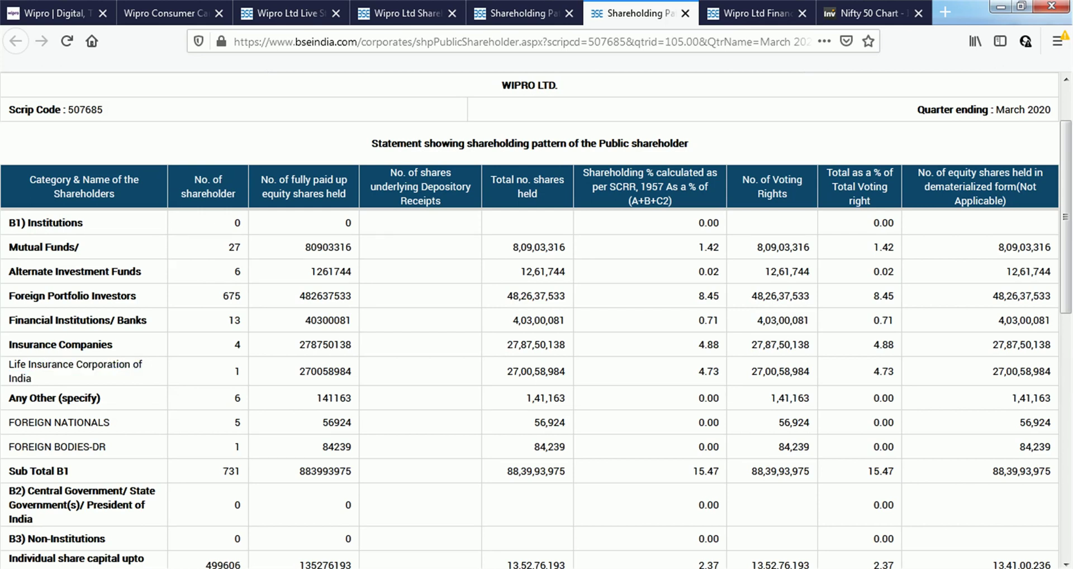
pyautogui.moveTo(698, 371); pyautogui.dragTo(719, 371)
pyautogui.scroll(-3, 719, 371)
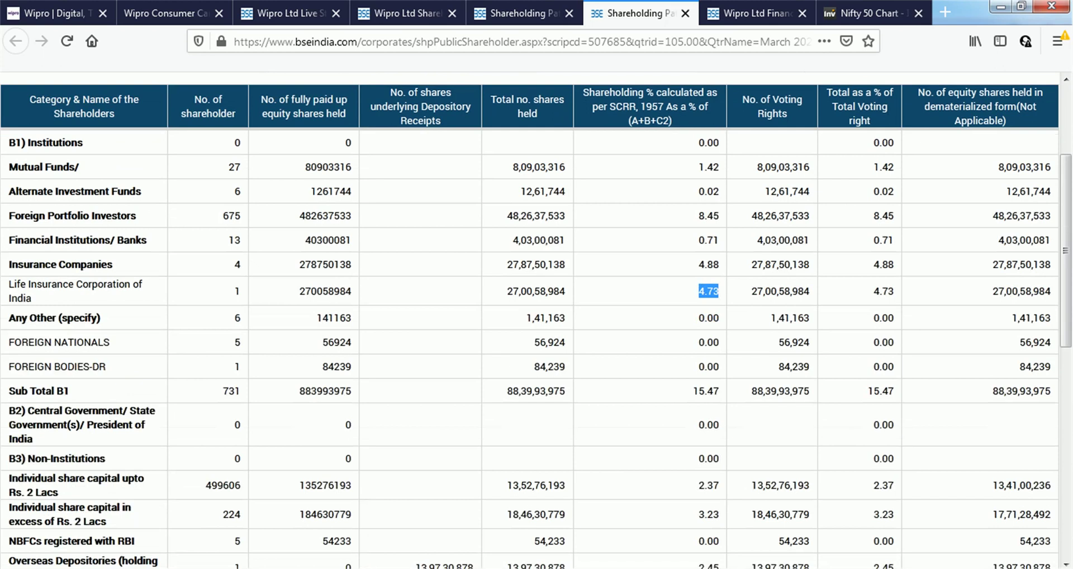
pyautogui.scroll(-3, 719, 335)
pyautogui.moveTo(693, 311); pyautogui.dragTo(719, 310)
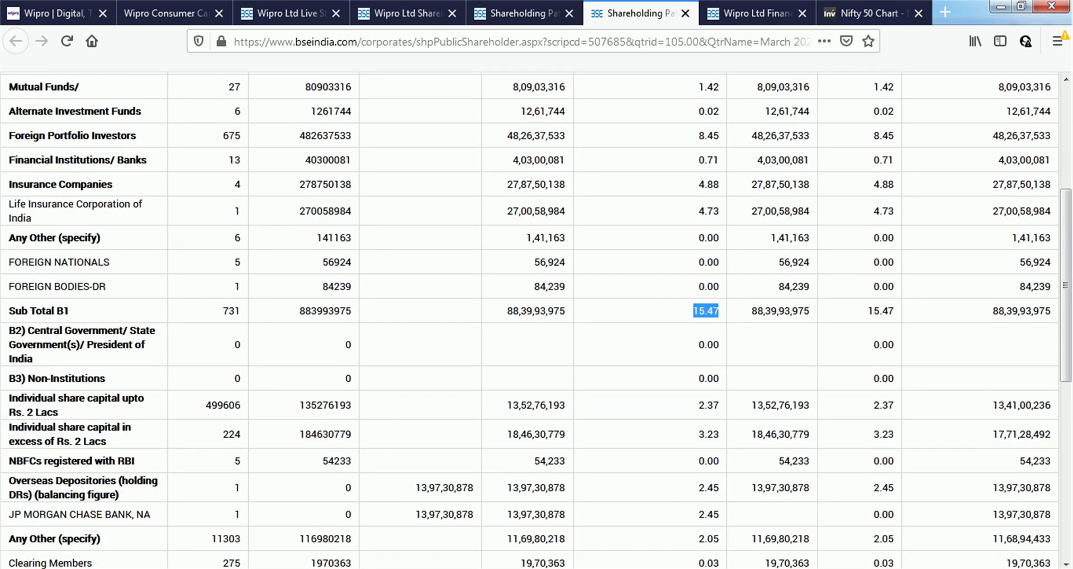
pyautogui.click(720, 311)
# Open Wipro's financial results summary and compare the quarterly net profit for Mar-20, Dec-19 and Mar-19.
pyautogui.hotkey('ctrl', 'Tab')
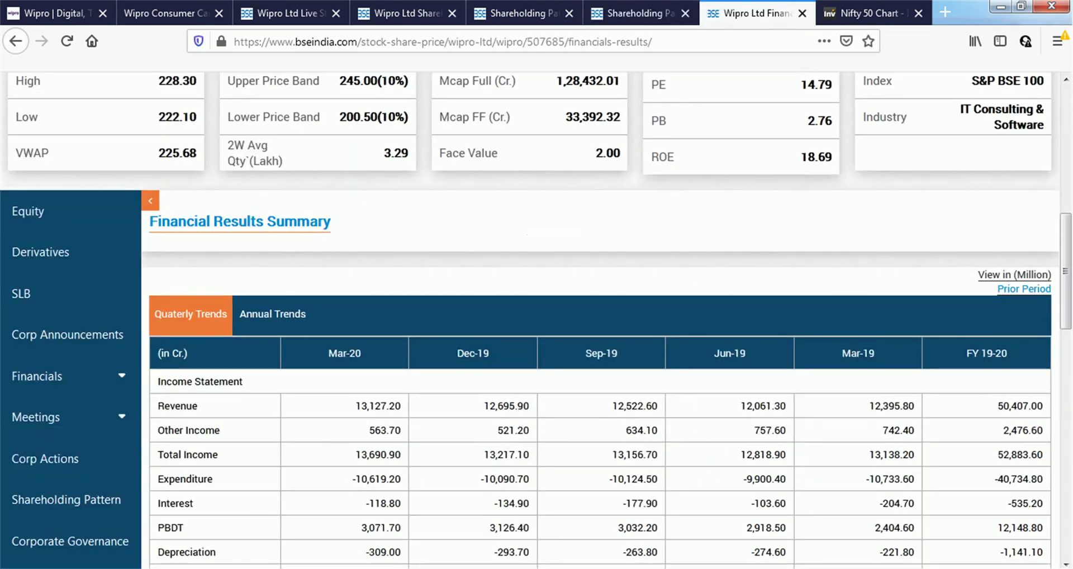
pyautogui.scroll(-5, 600, 319)
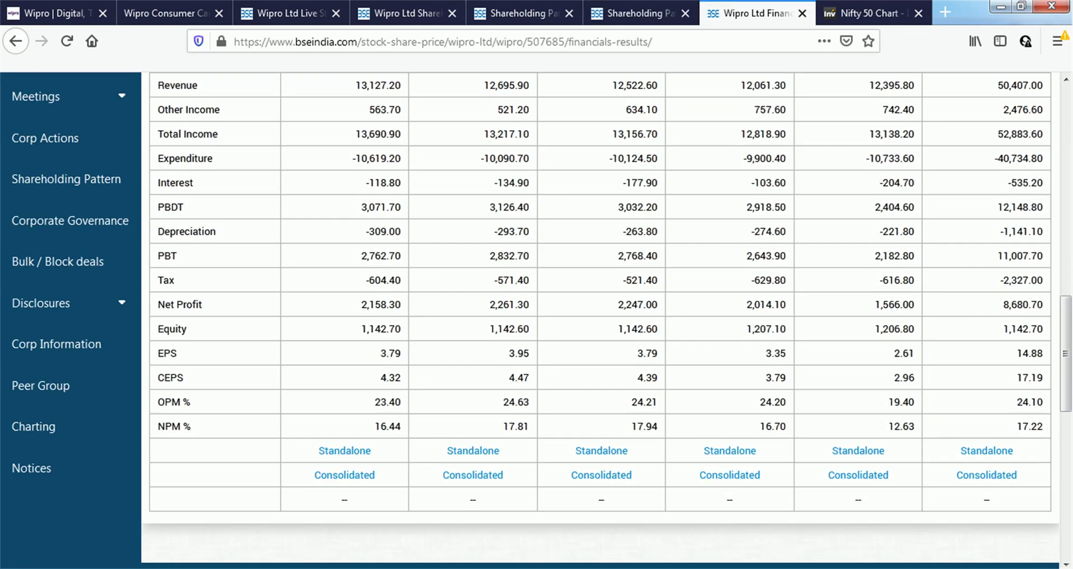
pyautogui.scroll(2, 601, 319)
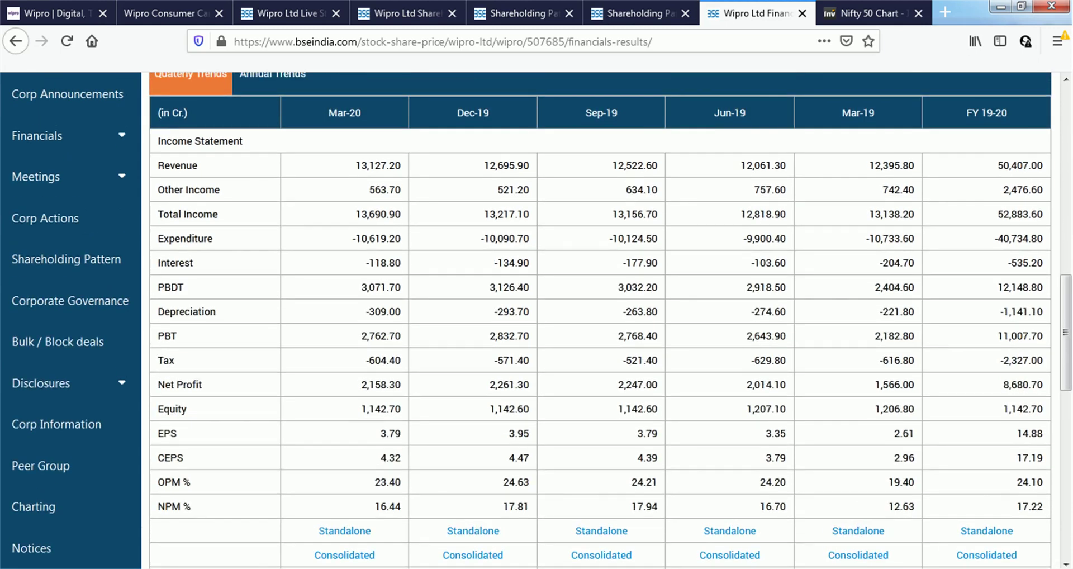
pyautogui.moveTo(361, 385); pyautogui.dragTo(387, 384)
pyautogui.click(387, 384)
pyautogui.moveTo(504, 385); pyautogui.dragTo(515, 384)
pyautogui.click(515, 384)
pyautogui.moveTo(874, 385); pyautogui.dragTo(894, 385)
pyautogui.click(894, 384)
# Show the annual trends of the financial results and check the net profit for 2016.
pyautogui.scroll(3, 272, 153)
pyautogui.click(272, 153)
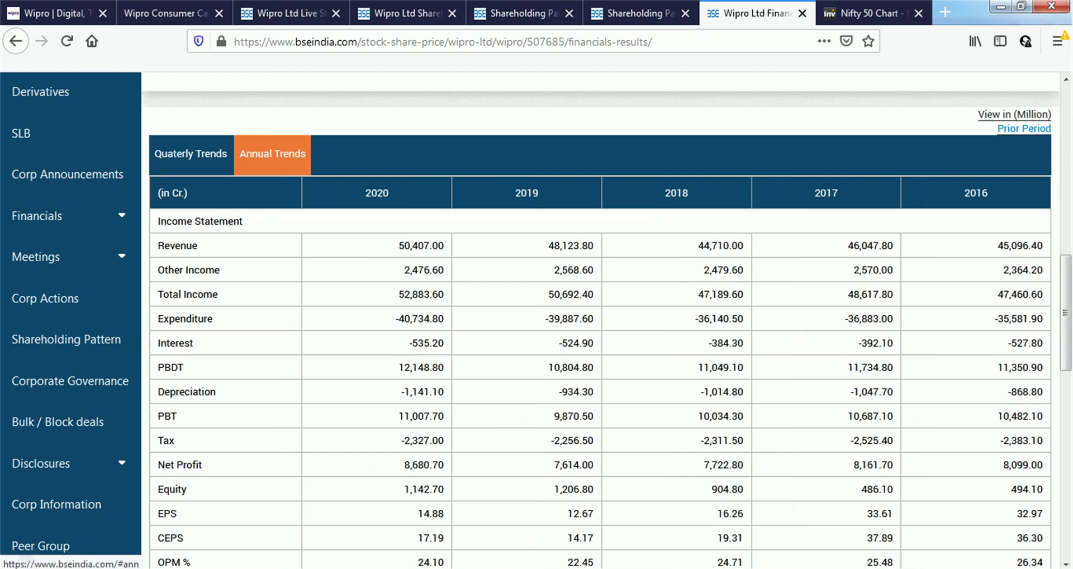
pyautogui.scroll(-3, 67, 174)
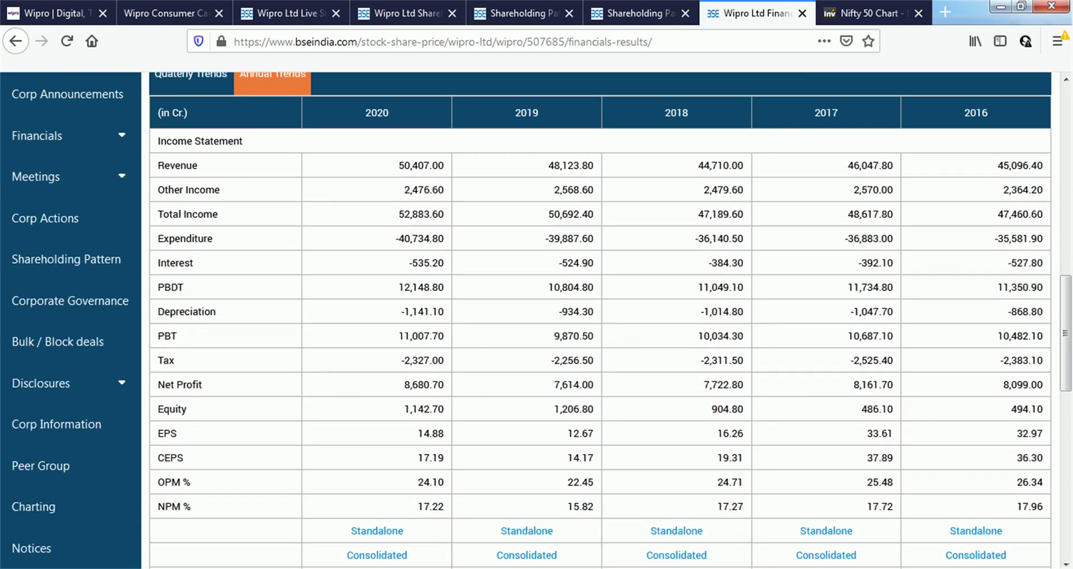
pyautogui.moveTo(1038, 385); pyautogui.dragTo(1008, 384)
pyautogui.click(1010, 385)
# Switch to the Wipro Excel workbook and review 2020 gross revenue, employee benefit expenses and other expenses on the Balance Sheet worksheet.
pyautogui.hotkey('alt', 'Tab')
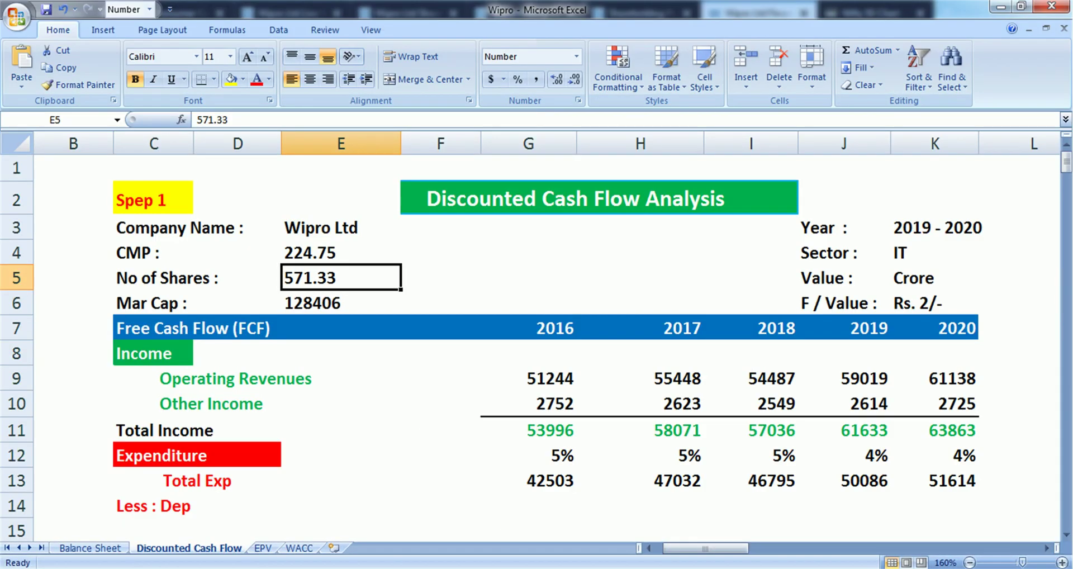
pyautogui.hotkey('ctrl', 'pageup')
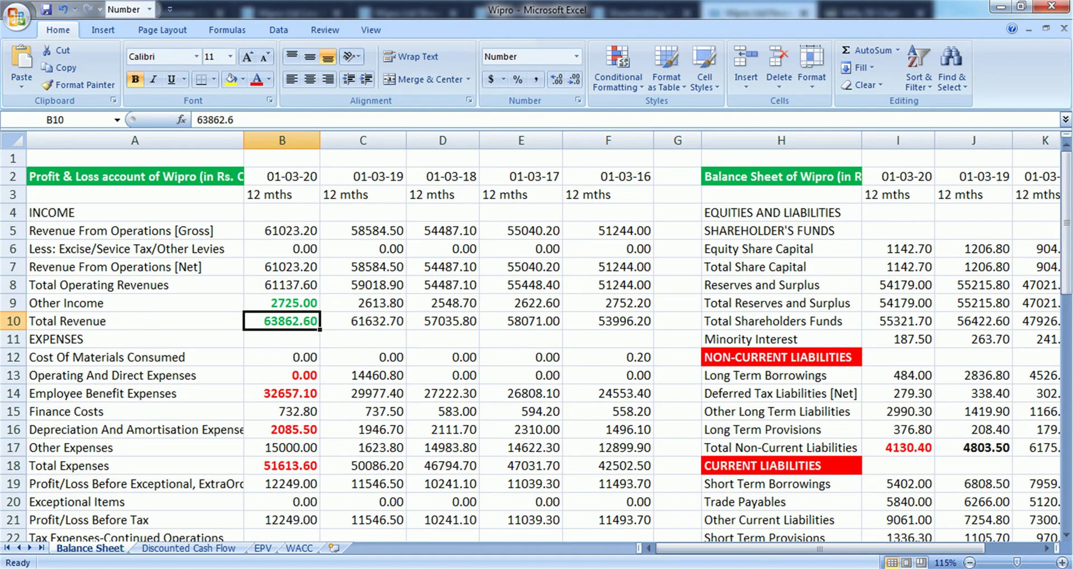
pyautogui.click(282, 231)
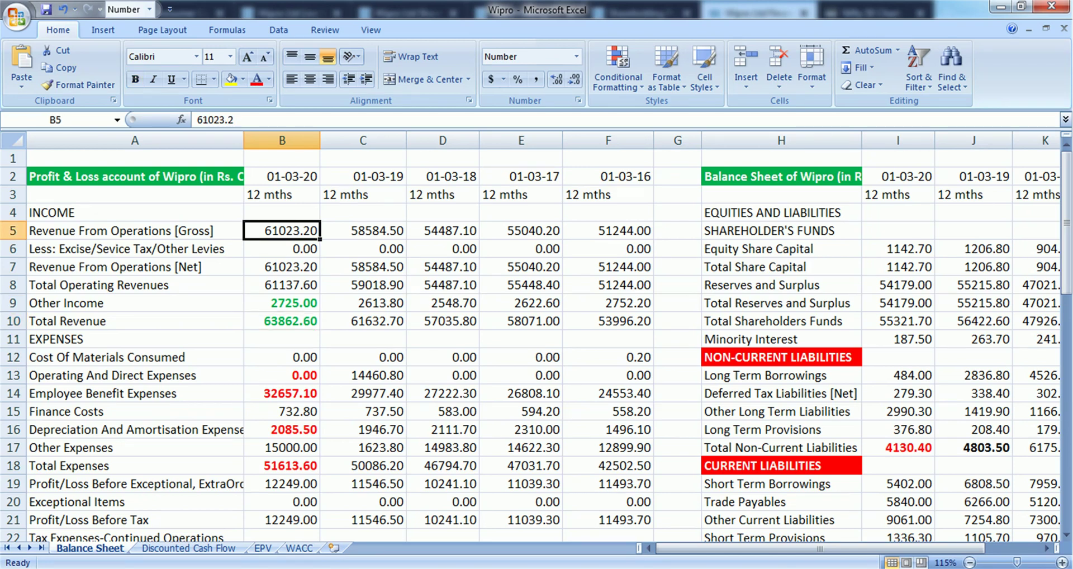
pyautogui.scroll(-1, 537, 346)
pyautogui.scroll(-1, 536, 347)
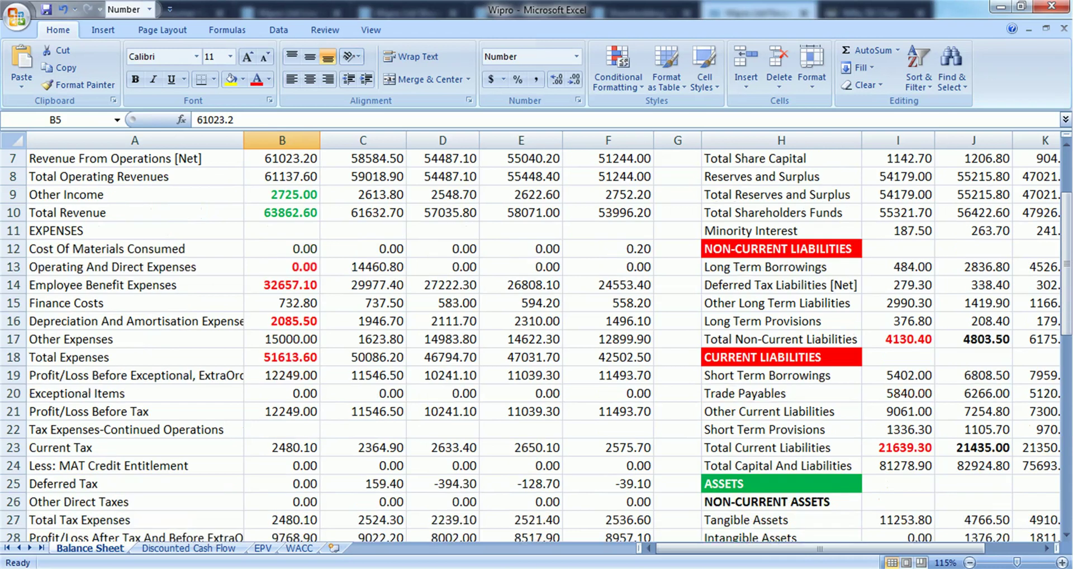
pyautogui.click(282, 285)
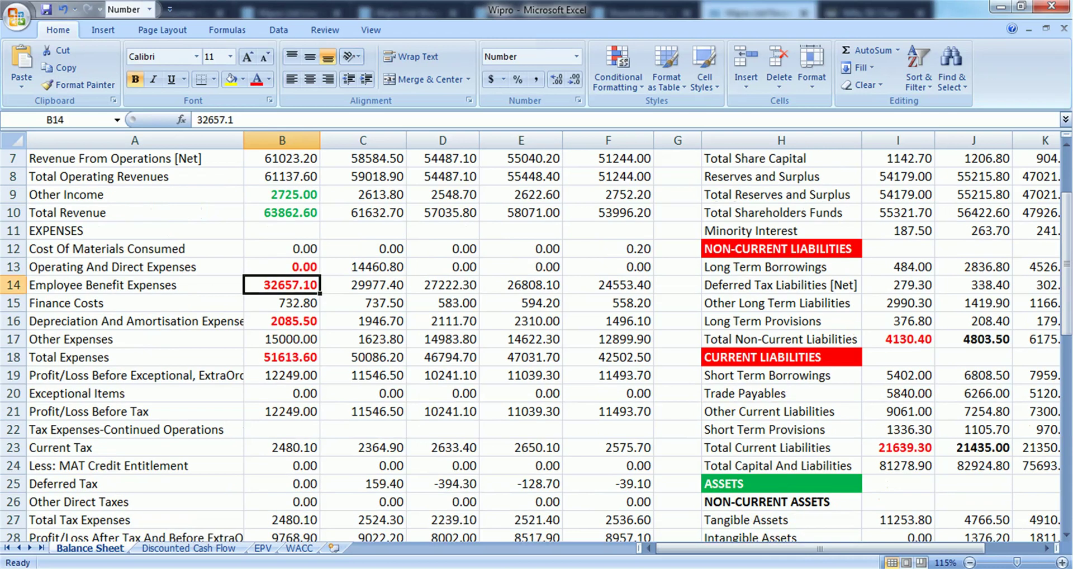
pyautogui.scroll(1, 537, 346)
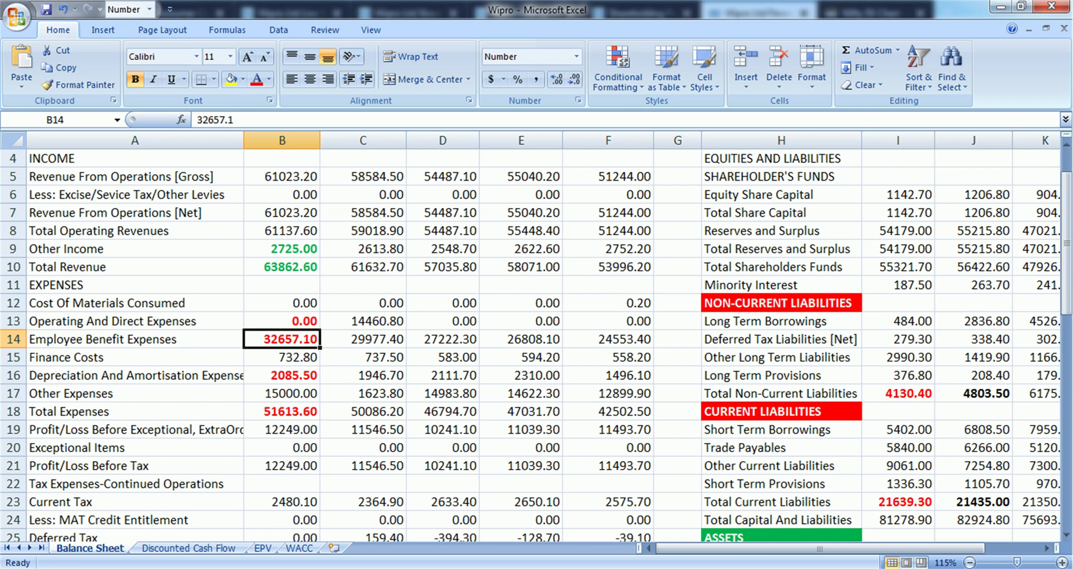
pyautogui.scroll(-1, 536, 347)
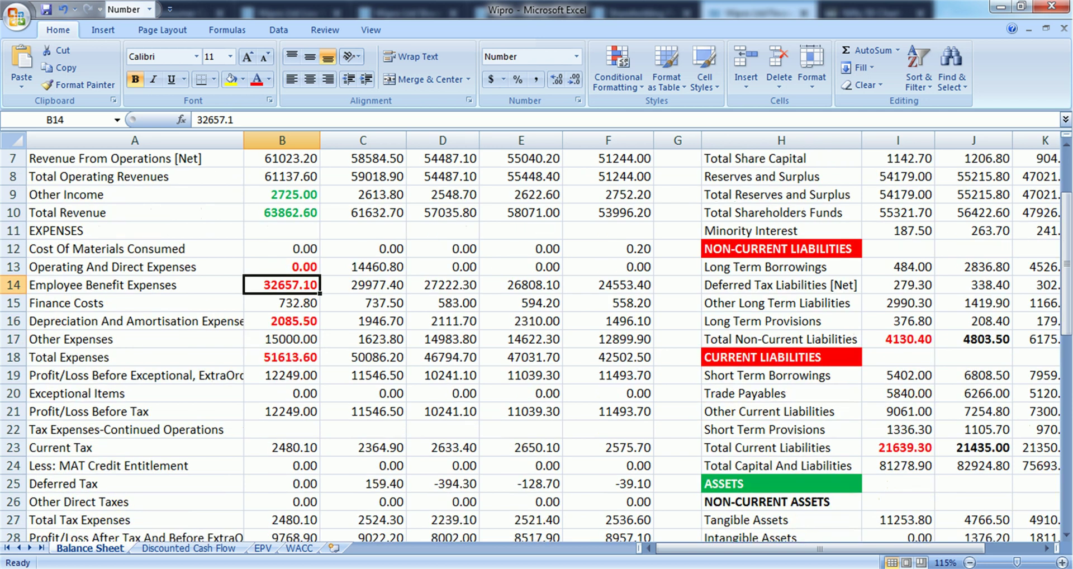
pyautogui.click(282, 339)
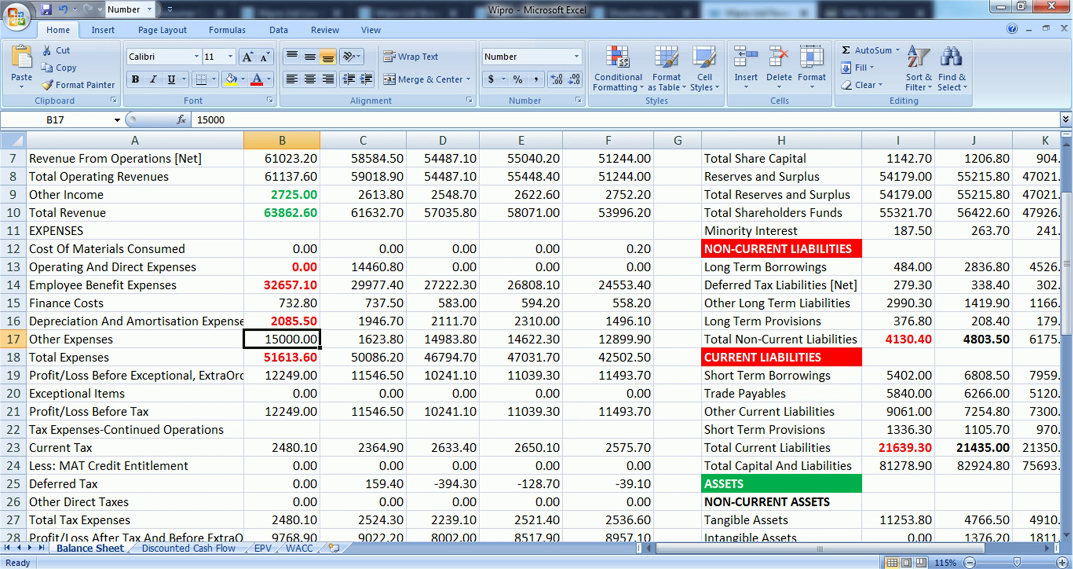
# Compare the Long Term Borrowings on the balance sheet for each year from 2016 to 2020.
pyautogui.scroll(2, 537, 335)
pyautogui.click(898, 375)
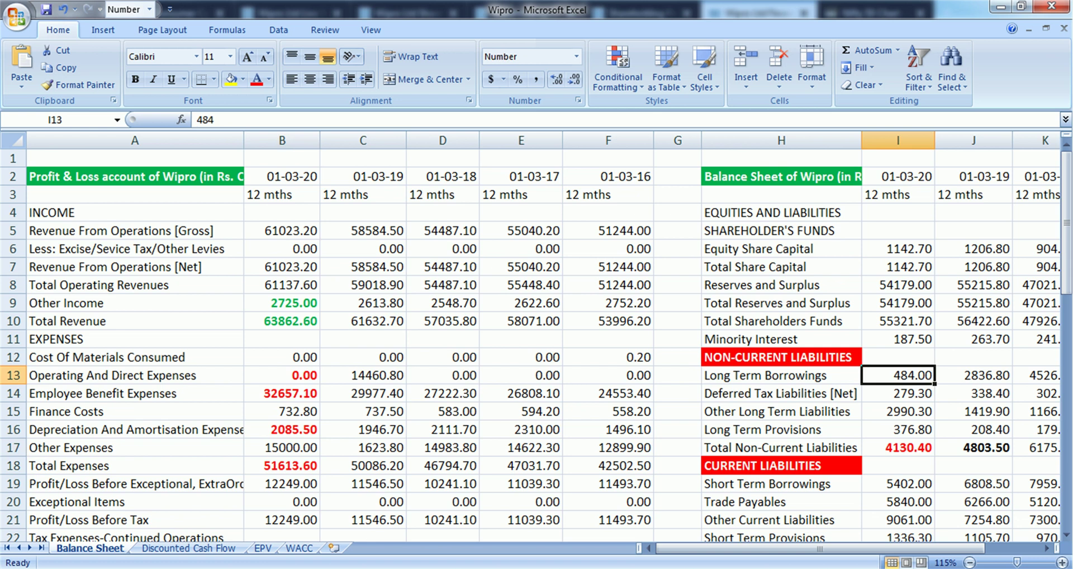
pyautogui.moveTo(820, 548); pyautogui.dragTo(847, 548)
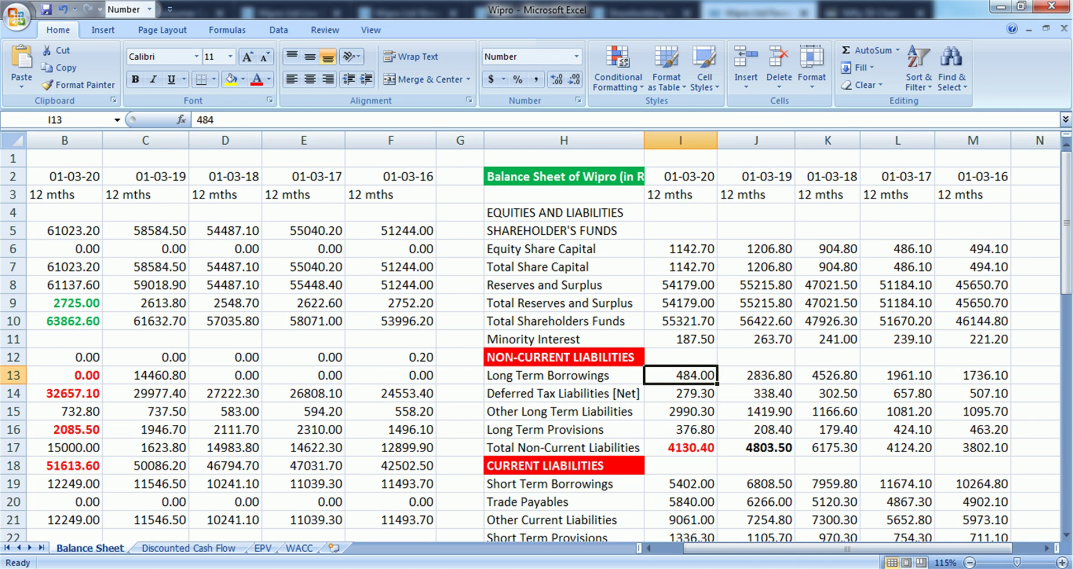
pyautogui.click(973, 376)
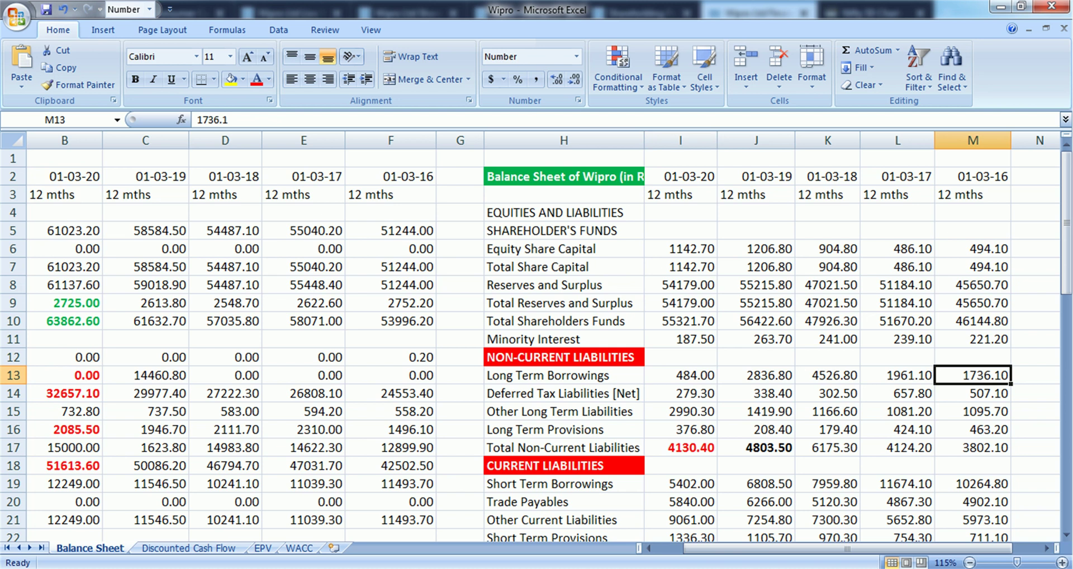
pyautogui.click(897, 376)
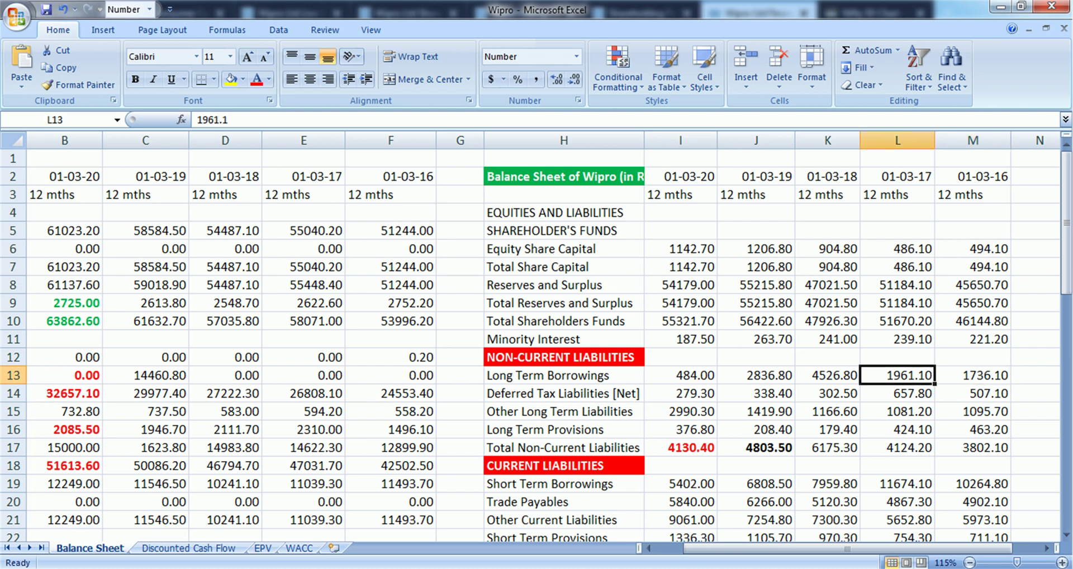
pyautogui.click(828, 375)
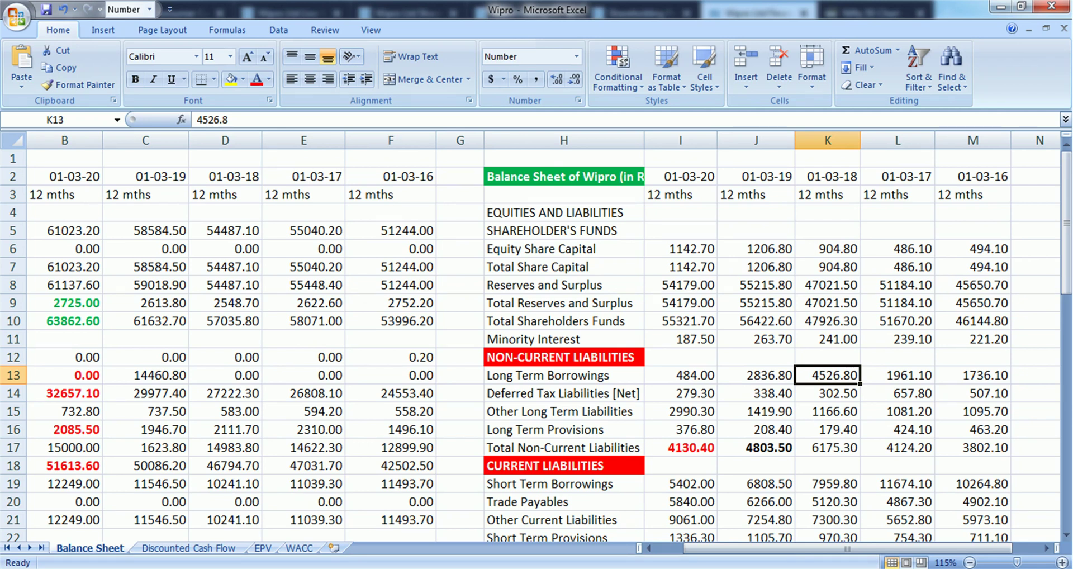
pyautogui.click(756, 376)
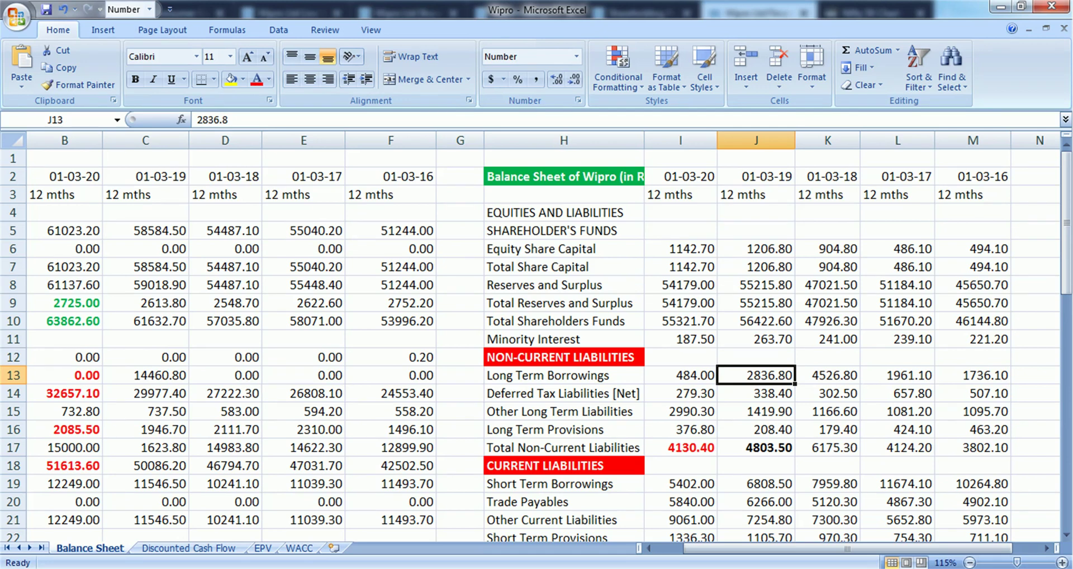
pyautogui.click(680, 376)
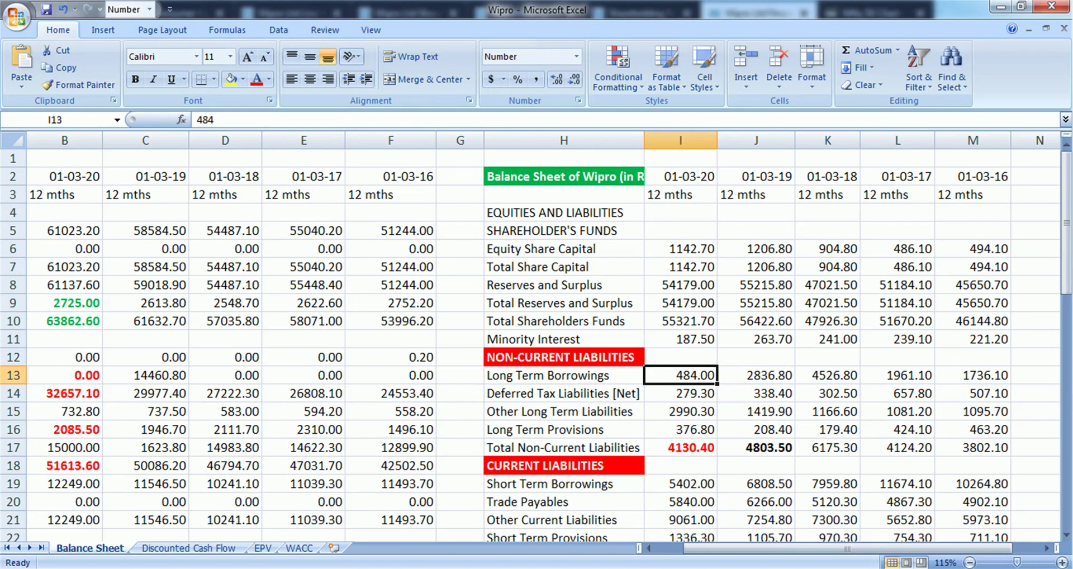
# Switch to the 2019 - 2020.pdf annual report in Acrobat Reader and review the current and non-current borrowings, including bank overdrafts and bank loans.
pyautogui.hotkey('alt', 'Tab')
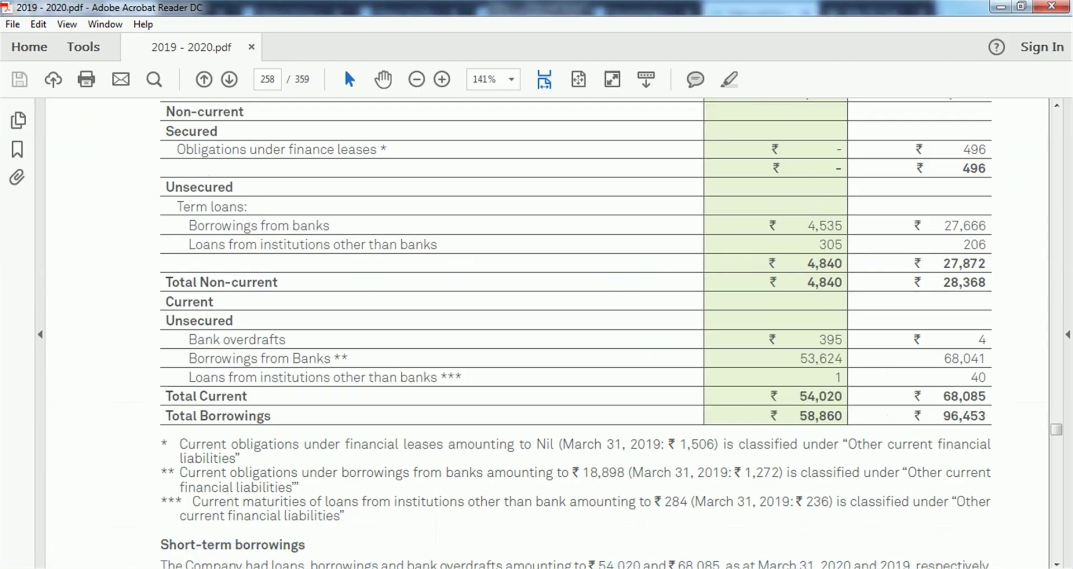
pyautogui.scroll(1, 604, 333)
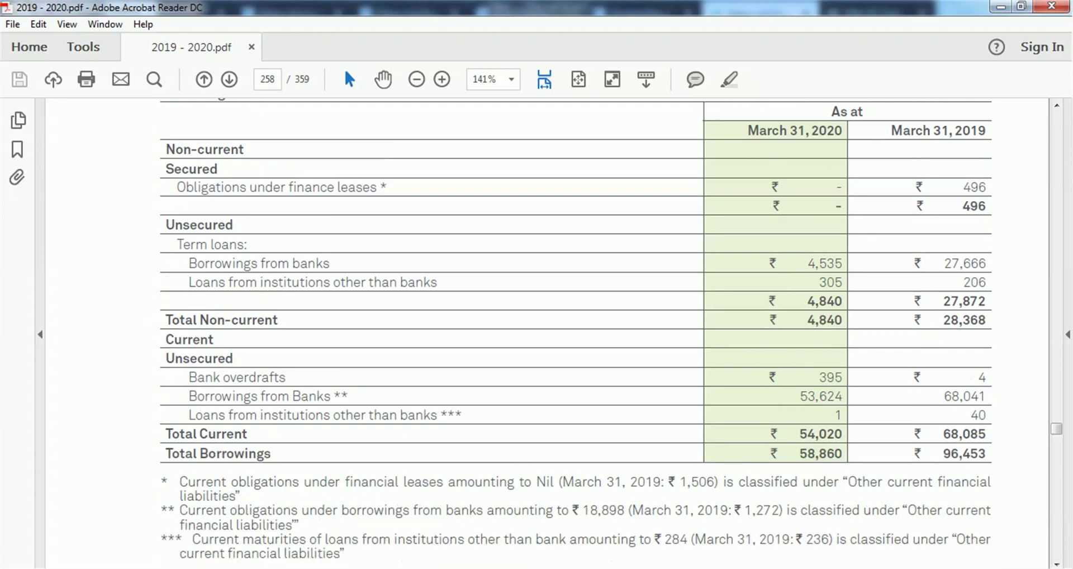
pyautogui.scroll(-1, 604, 333)
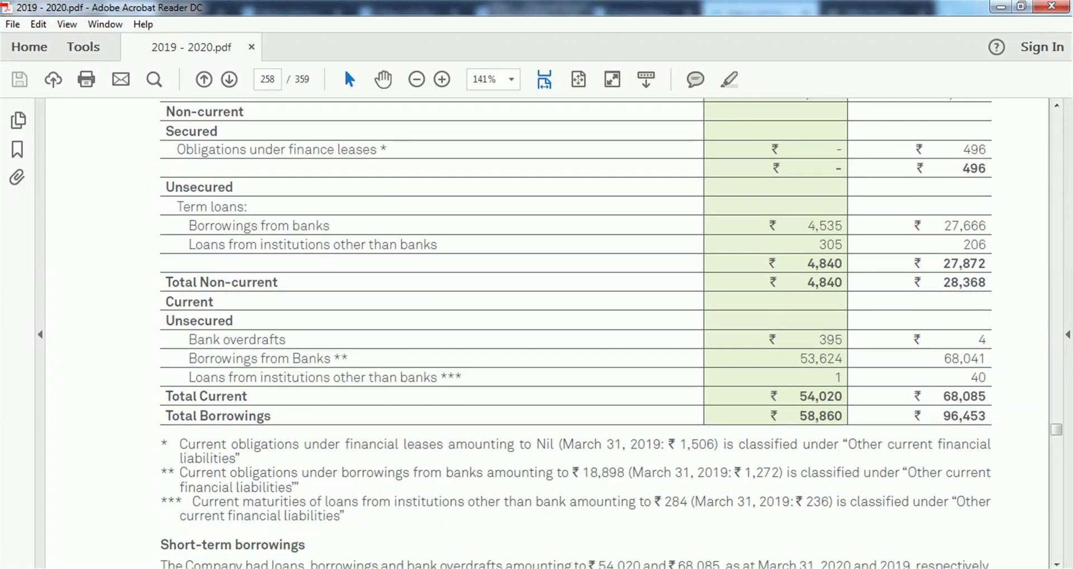
pyautogui.moveTo(189, 340); pyautogui.dragTo(285, 340)
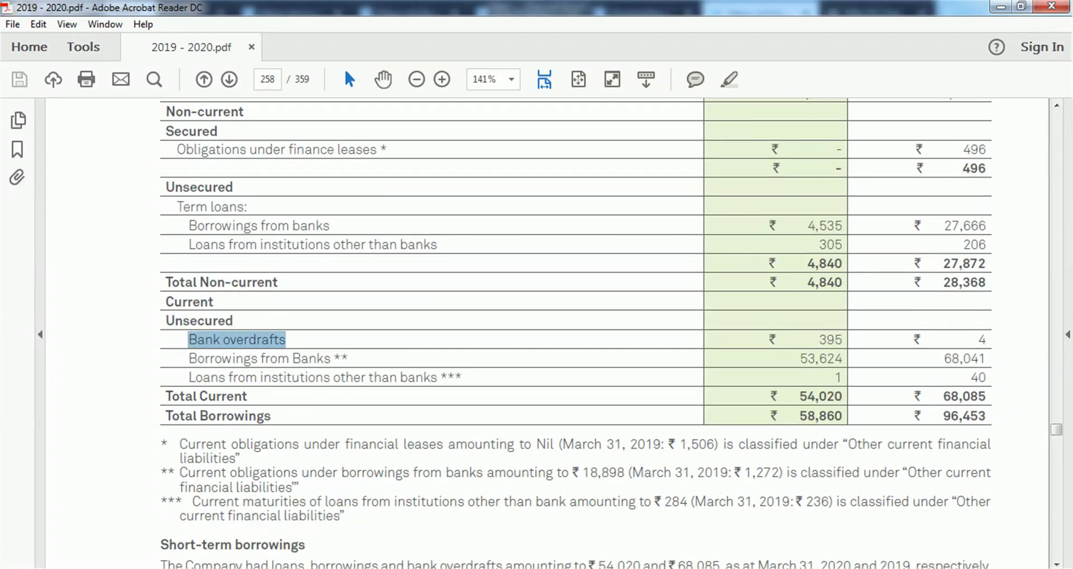
pyautogui.click(230, 340)
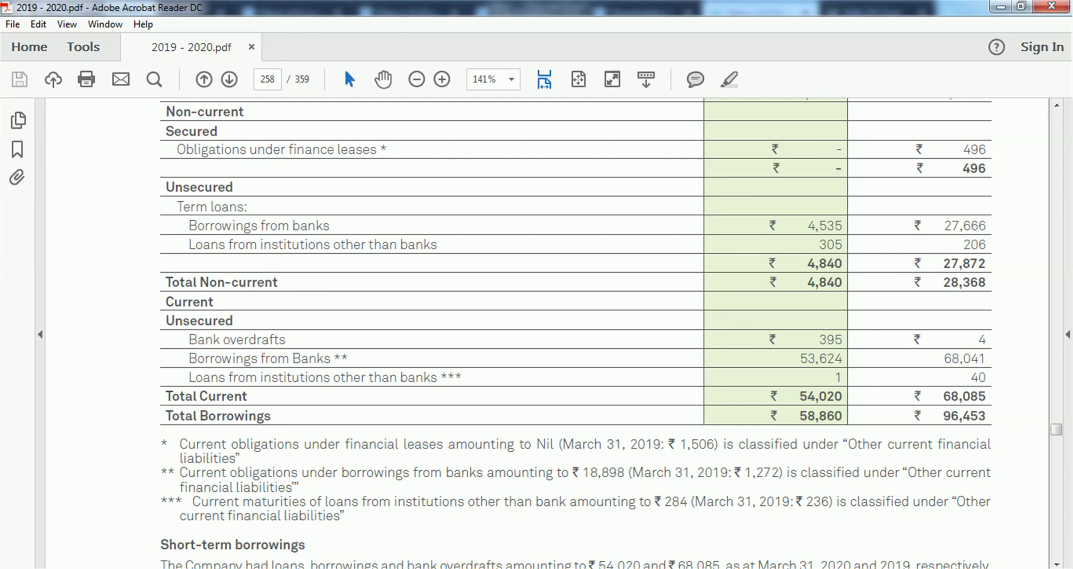
pyautogui.doubleClick(222, 226)
pyautogui.click(341, 244)
pyautogui.moveTo(807, 226); pyautogui.dragTo(835, 225)
pyautogui.click(233, 226)
# Go to page 261 of the report and check the trade payables and the March 2020 sale of services under Revenue from operations.
pyautogui.hotkey('ctrl', 'shift', 'n')
pyautogui.write('261')
pyautogui.press('Return')
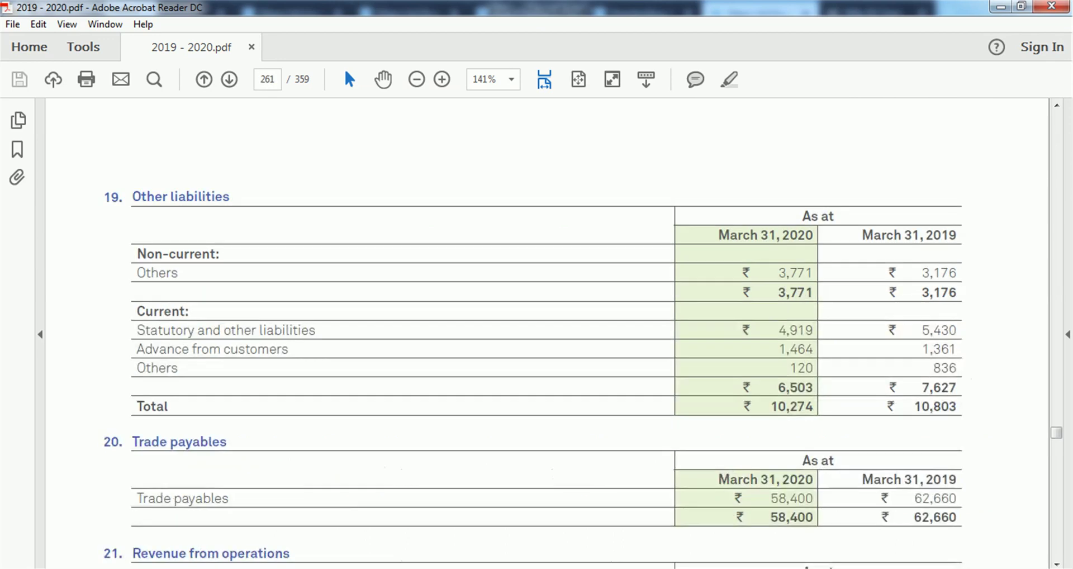
pyautogui.scroll(-5, 547, 335)
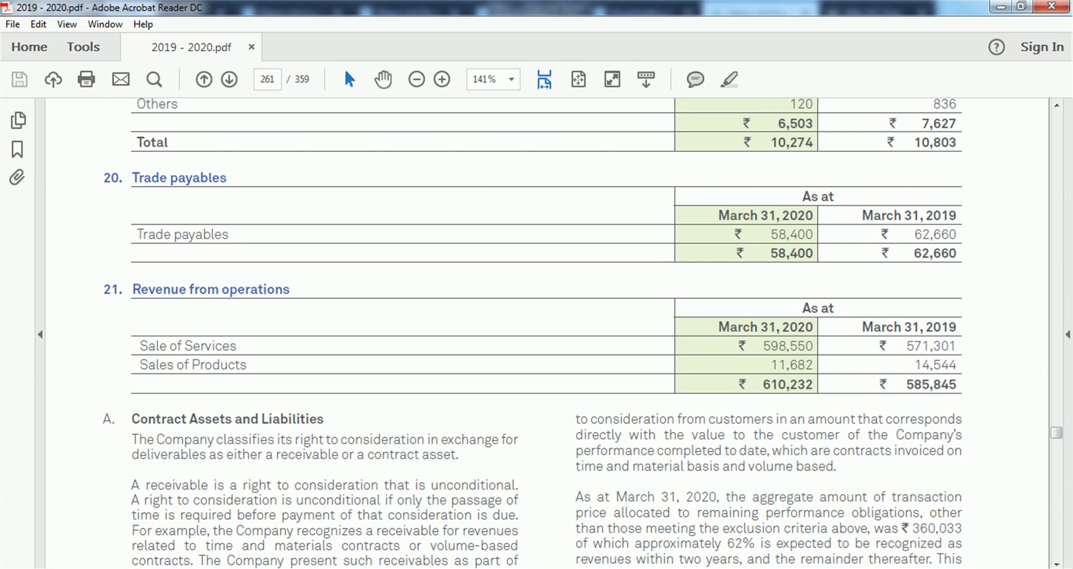
pyautogui.moveTo(770, 346); pyautogui.dragTo(797, 346)
pyautogui.click(786, 346)
# Rotate the report clockwise so the sideways revenue disaggregation tables on page 262 read upright.
pyautogui.scroll(-15, 547, 334)
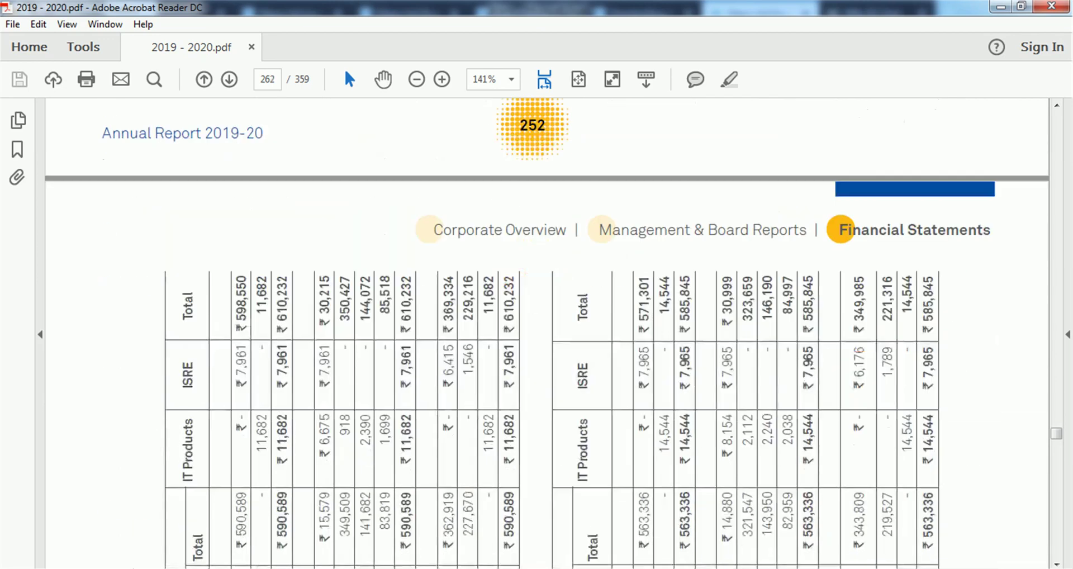
pyautogui.scroll(-4, 546, 333)
pyautogui.rightClick(409, 267)
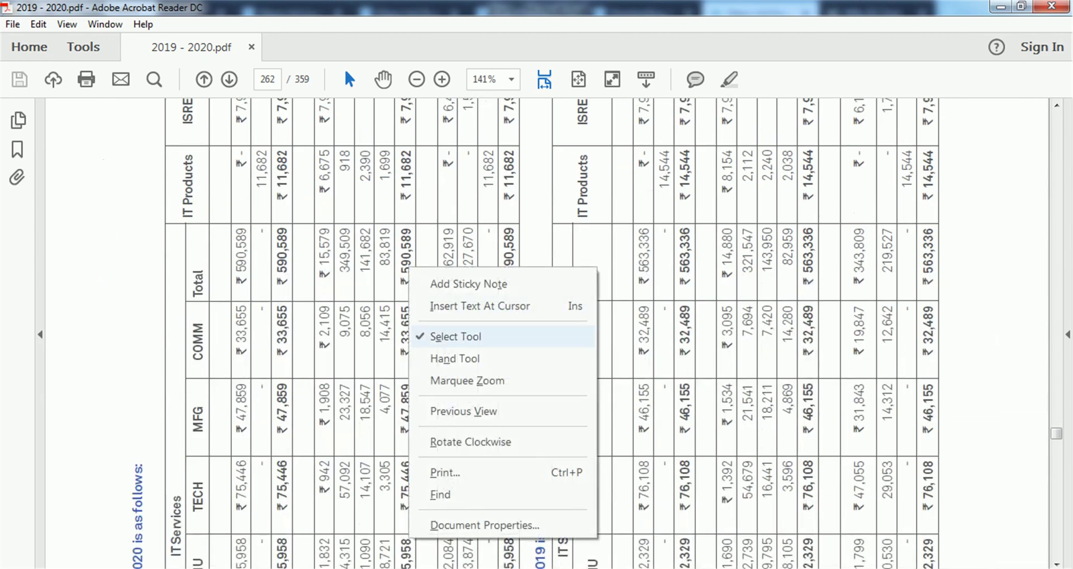
pyautogui.click(470, 441)
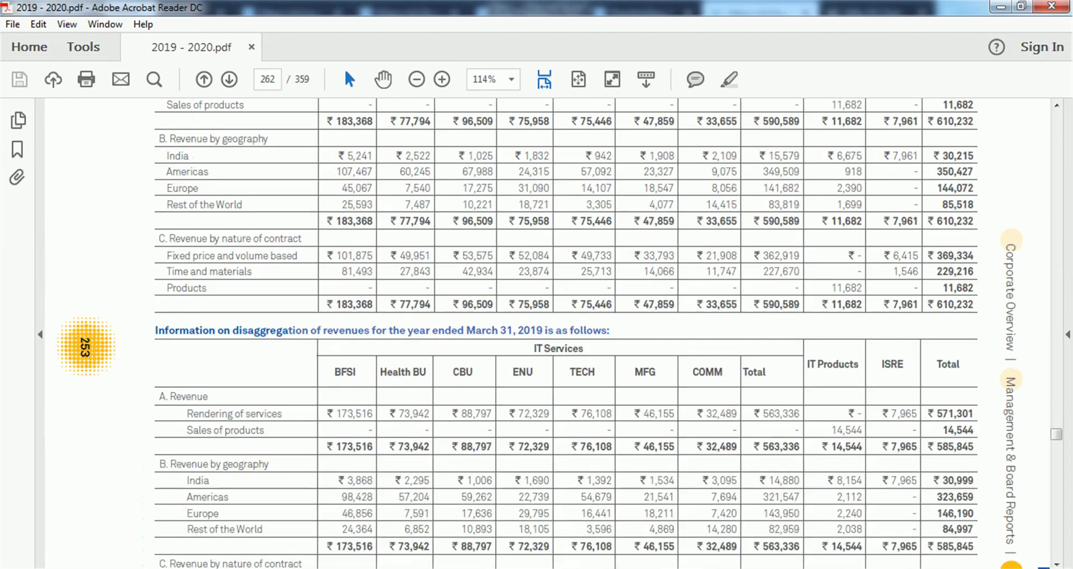
# Enlarge page 262 to 125% and examine the revenue disaggregation for the year ended March 31, 2020 by business segment, geography and contract type.
pyautogui.scroll(3, 547, 334)
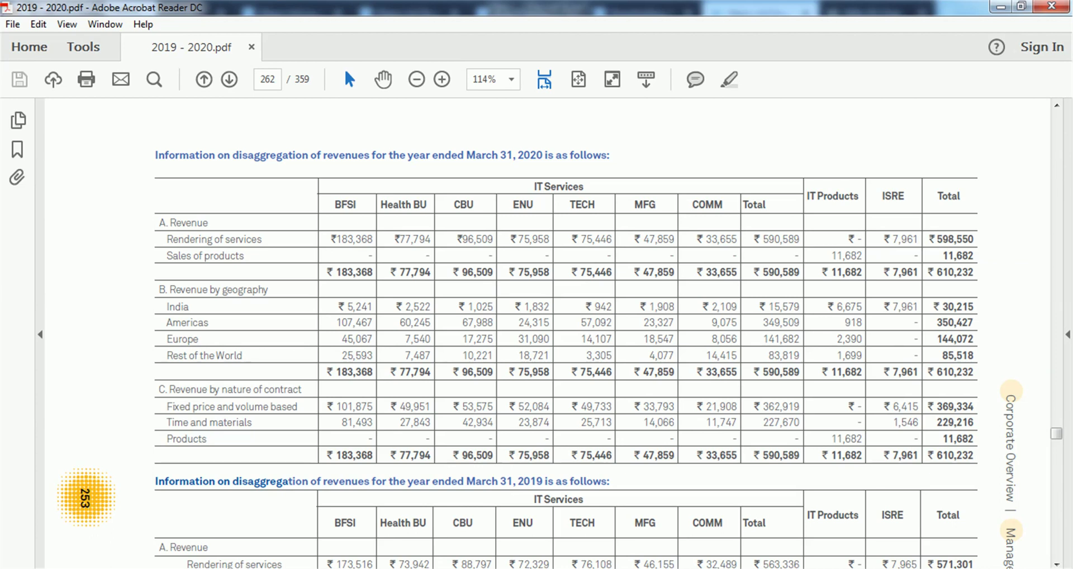
pyautogui.scroll(5, 548, 335)
pyautogui.scroll(-1, 547, 335)
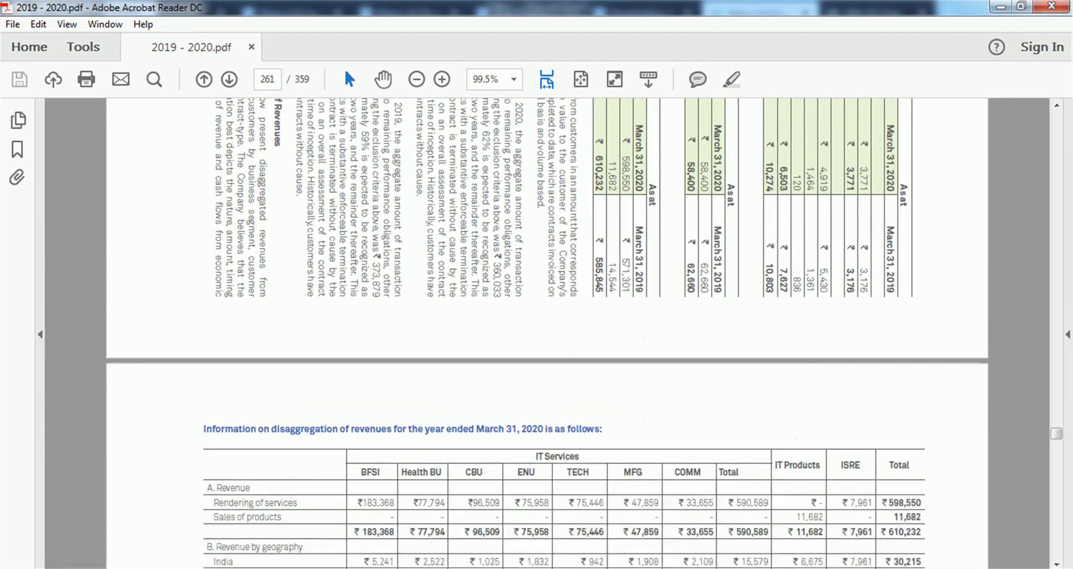
pyautogui.scroll(-3, 548, 336)
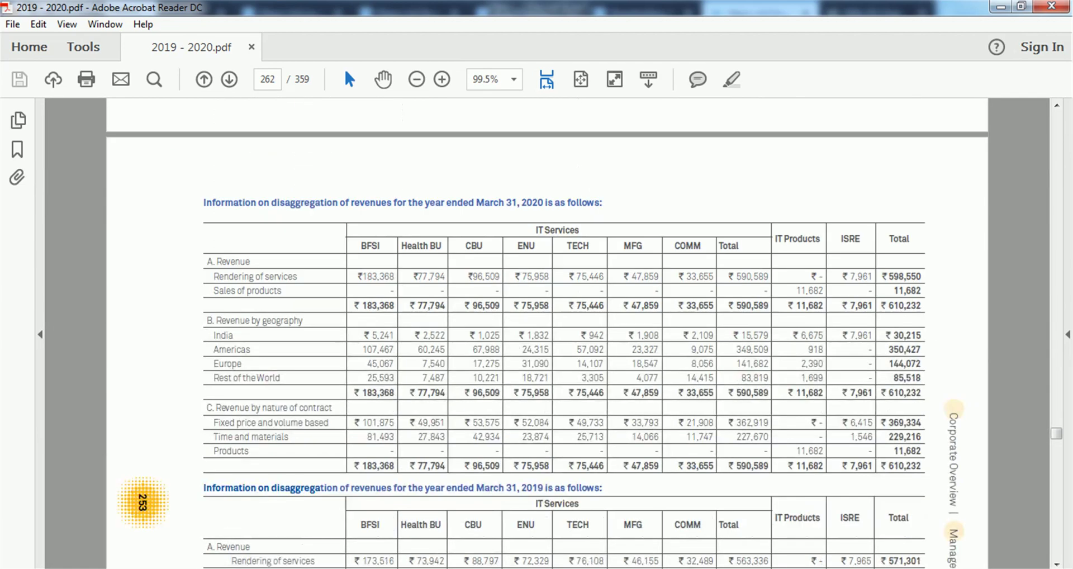
pyautogui.scroll(-2, 424, 265)
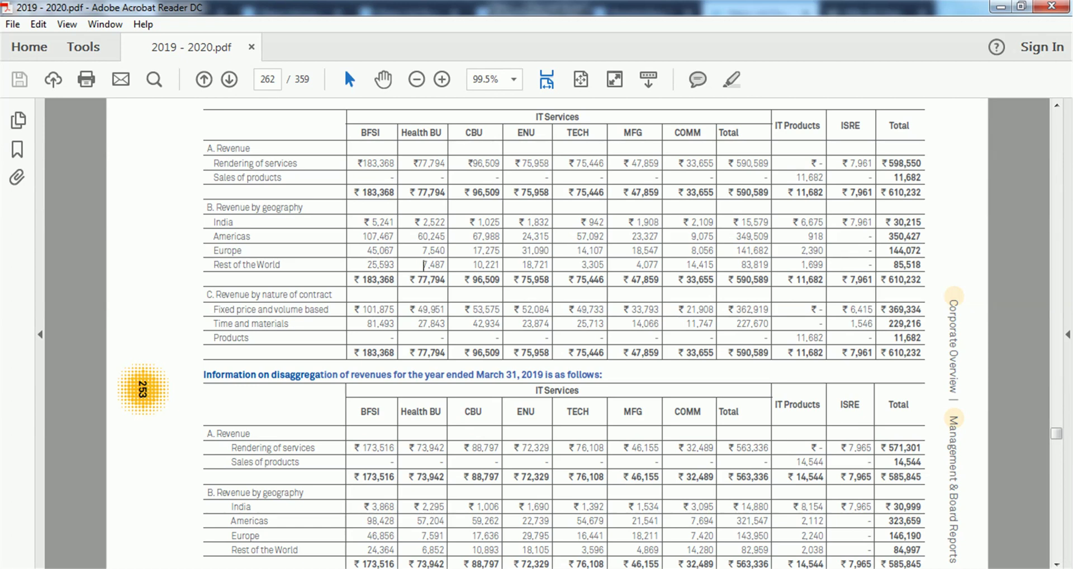
pyautogui.scroll(2, 423, 339)
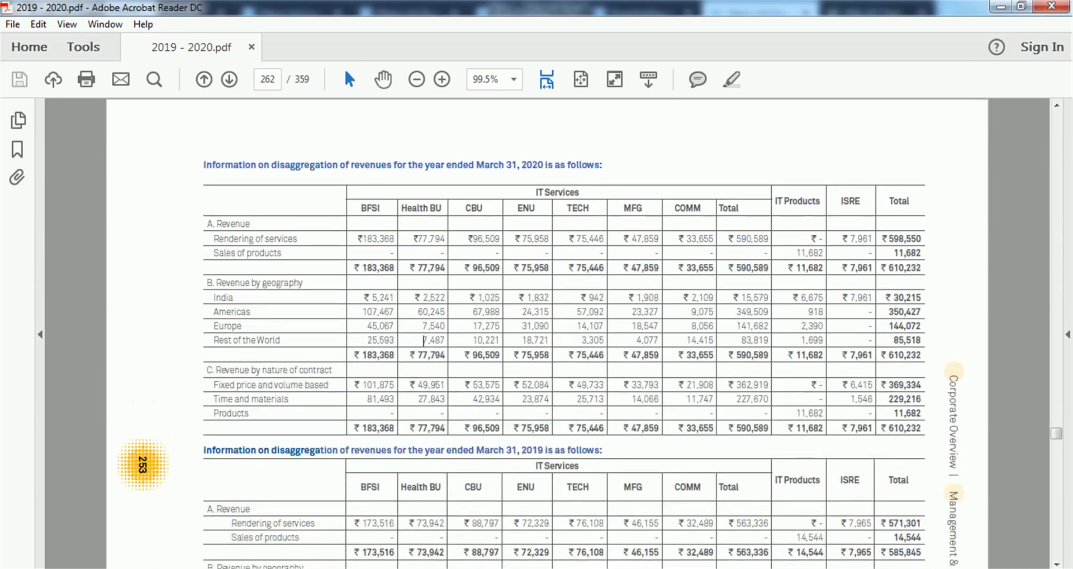
pyautogui.click(442, 79)
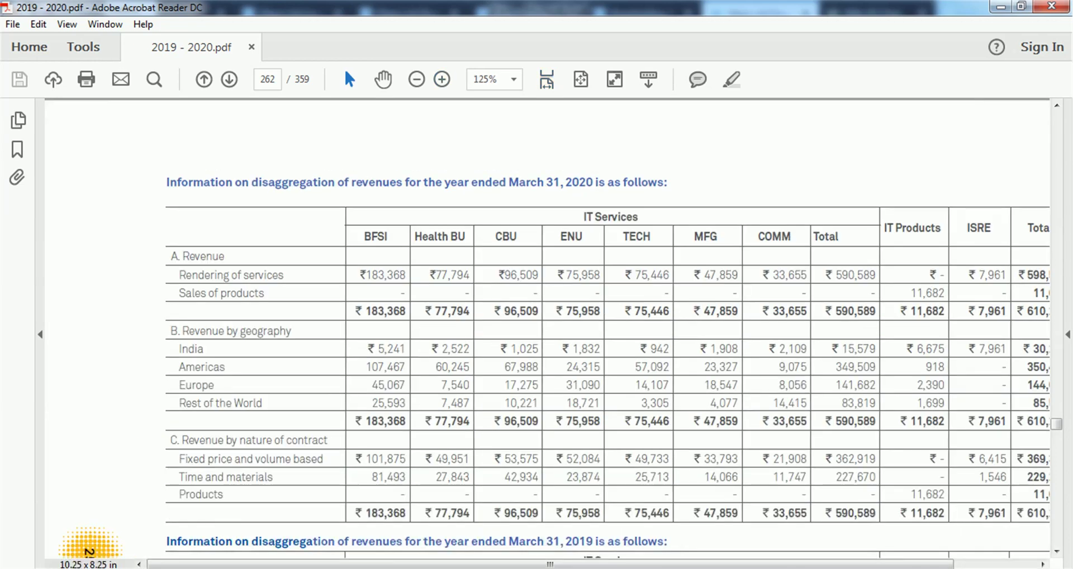
pyautogui.scroll(-1, 548, 330)
pyautogui.scroll(1, 548, 329)
pyautogui.click(704, 237)
# Compare the revenue disaggregation table for the year ended March 31, 2019 with the 2020 table, including the Total column.
pyautogui.scroll(-5, 704, 237)
pyautogui.scroll(-4, 704, 237)
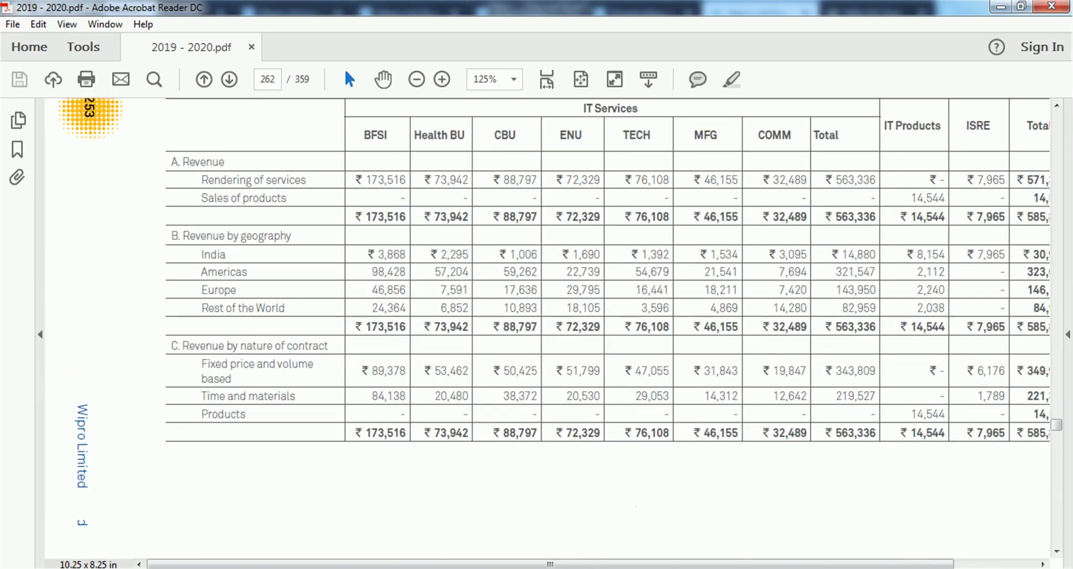
pyautogui.hscroll(2, 548, 333)
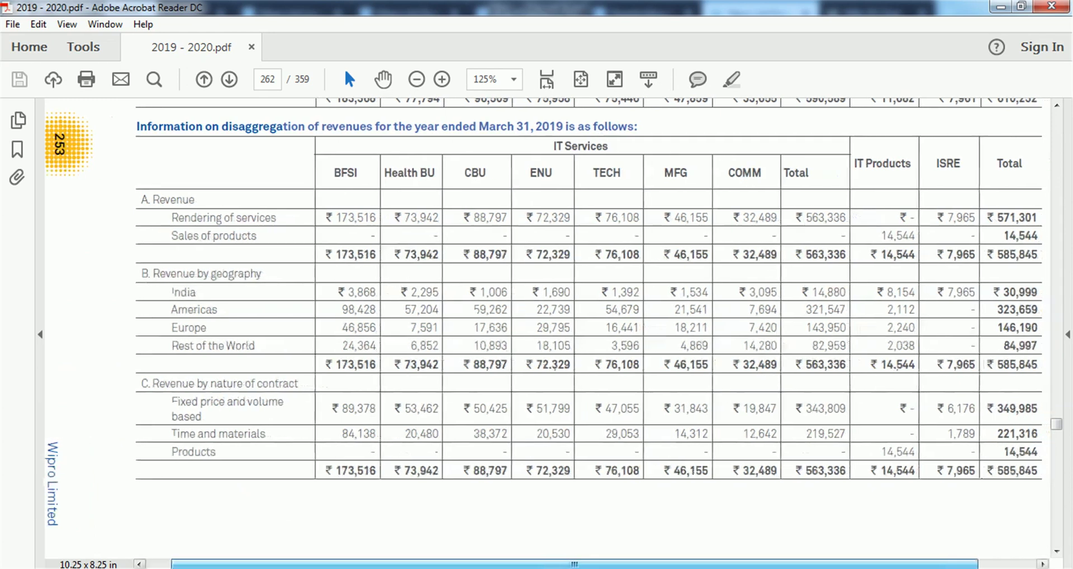
pyautogui.scroll(3, 548, 332)
pyautogui.scroll(1, 548, 332)
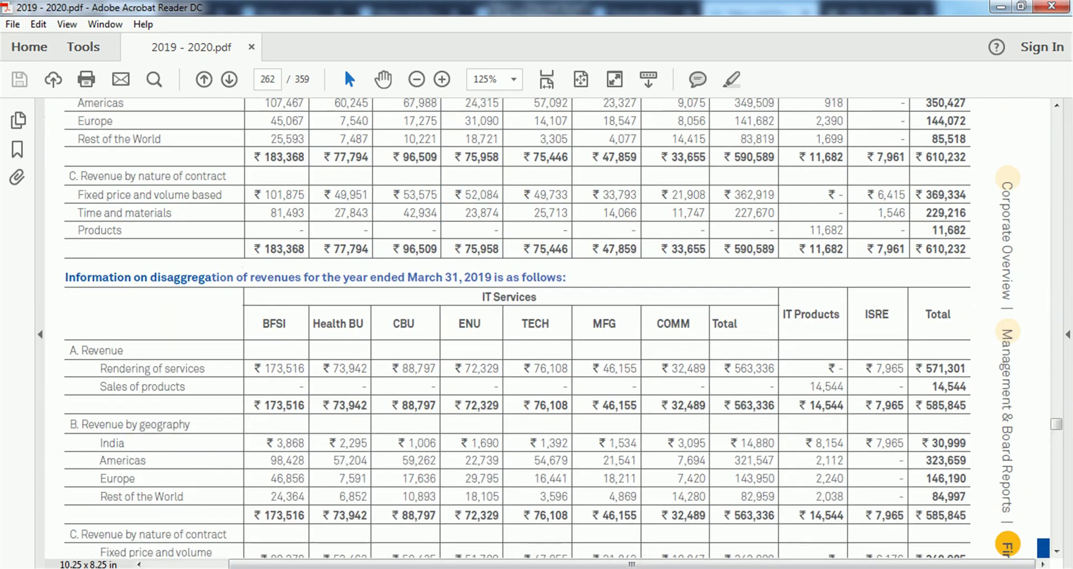
pyautogui.moveTo(939, 249); pyautogui.dragTo(931, 249)
pyautogui.scroll(5, 517, 327)
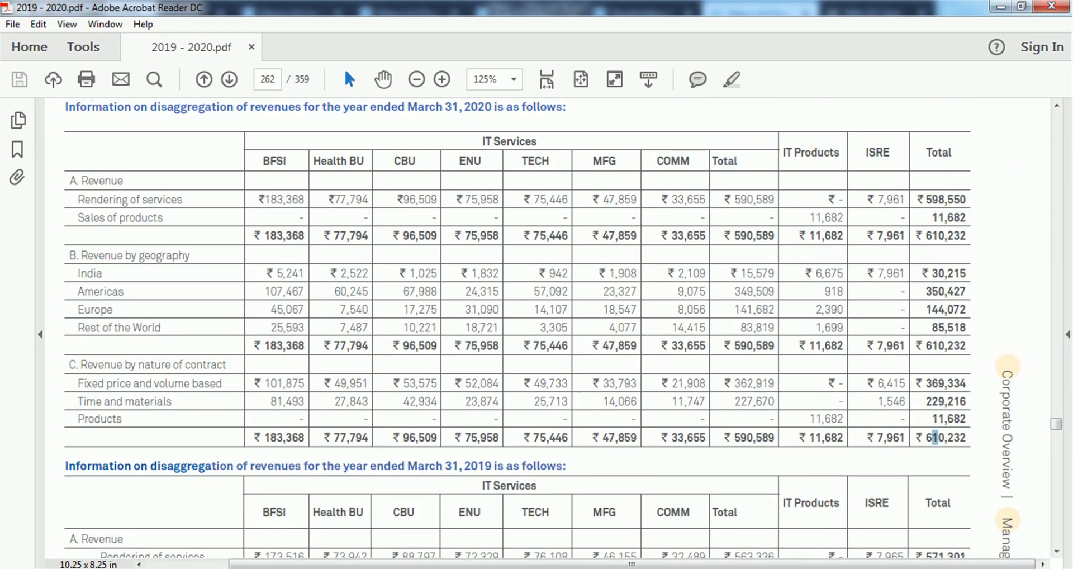
# Switch to the Wipro Excel workbook and check the number of shares and the market cap formula on the Discounted Cash Flow worksheet.
pyautogui.hotkey('alt', 'Tab')
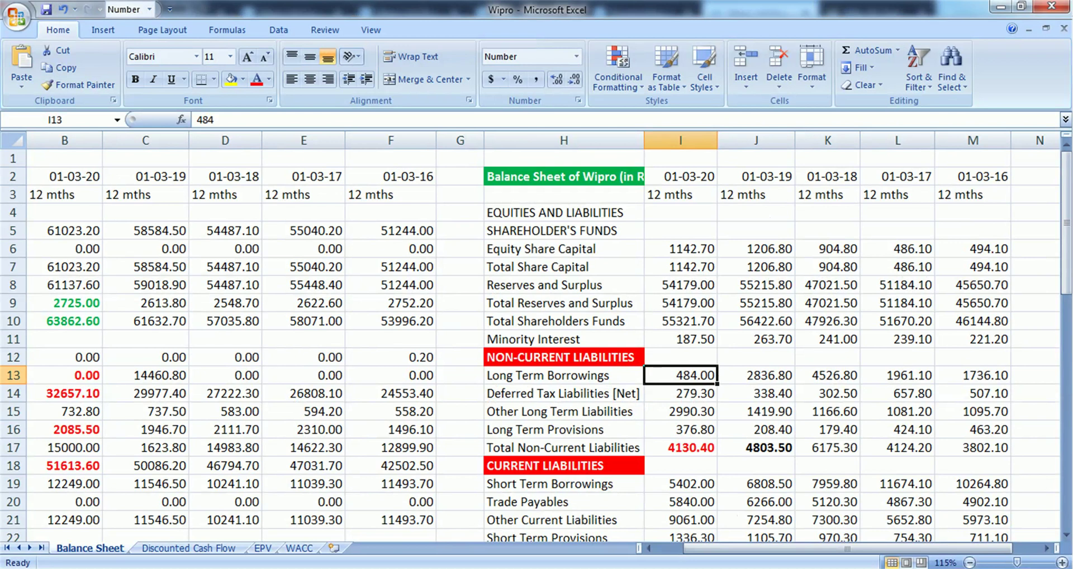
pyautogui.hotkey('ctrl', 'pagedown')
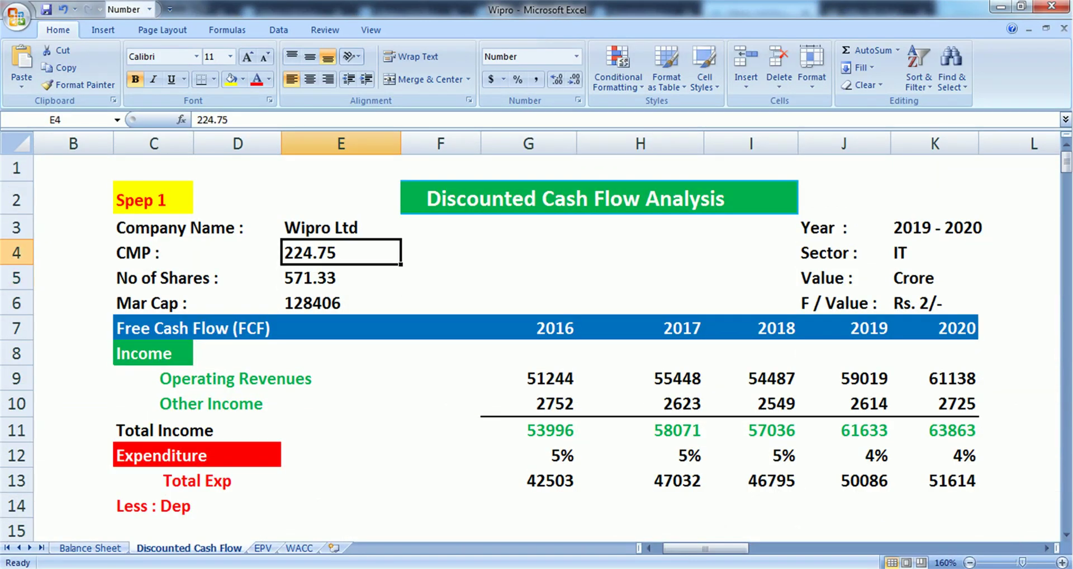
pyautogui.press('Down')
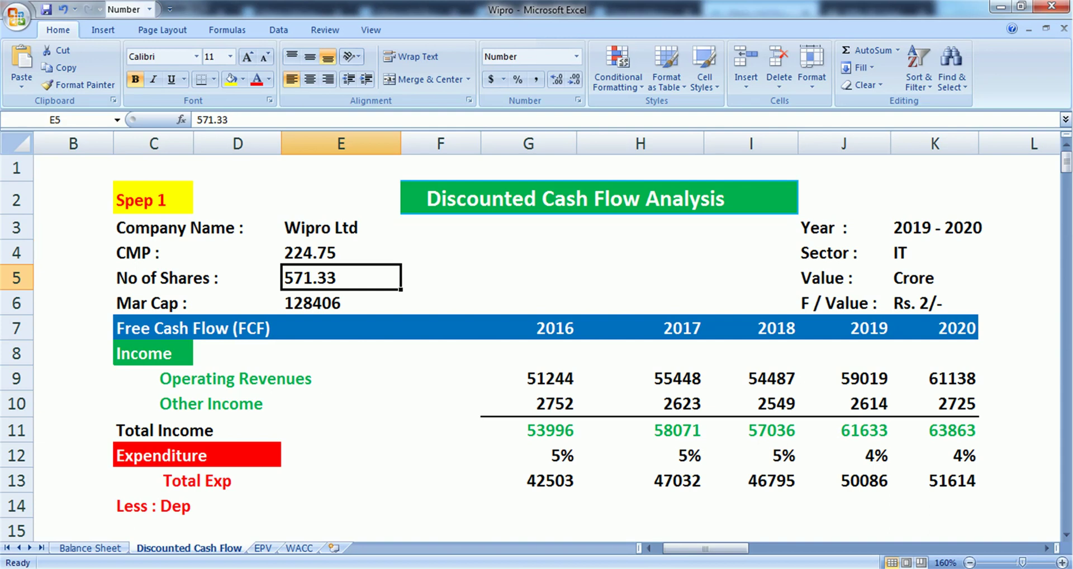
pyautogui.press('Down')
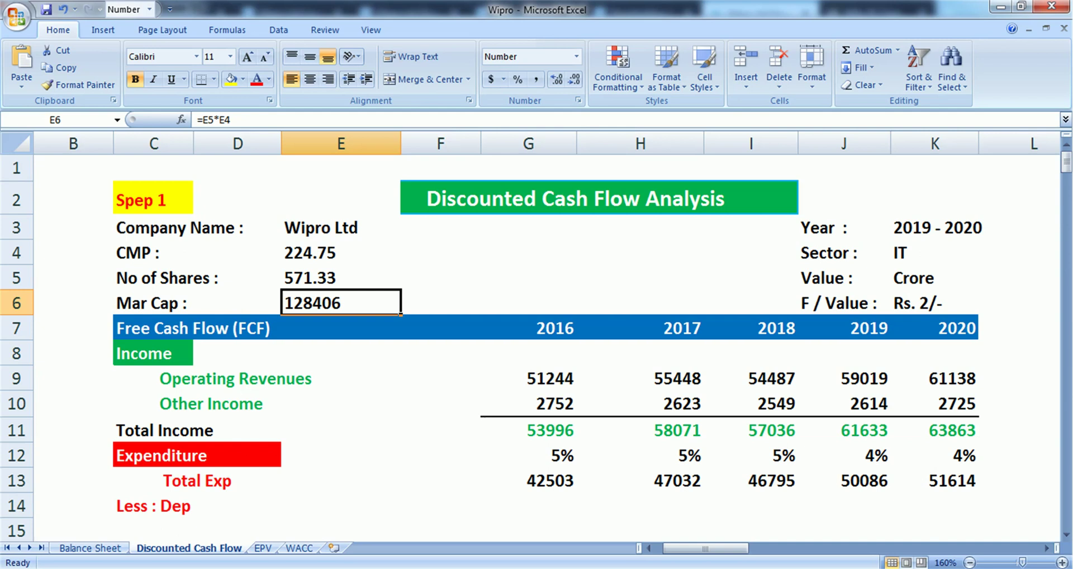
# Compare the worksheet's market cap and face value with those on Wipro's BSE page in the browser, returning to Excel each time.
pyautogui.hotkey('alt', 'Tab')
pyautogui.scroll(10, 536, 319)
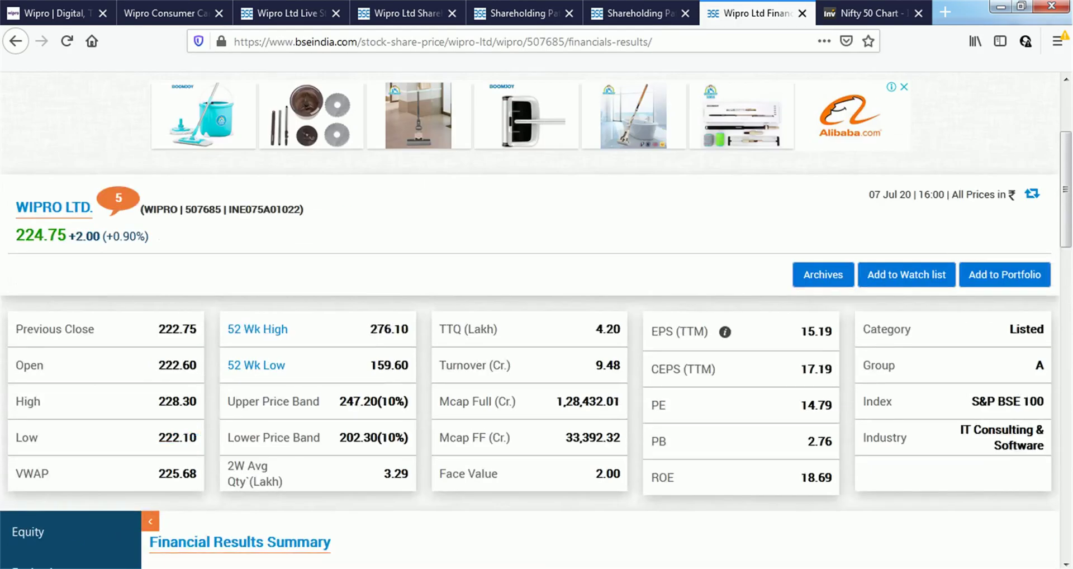
pyautogui.hotkey('alt', 'Tab')
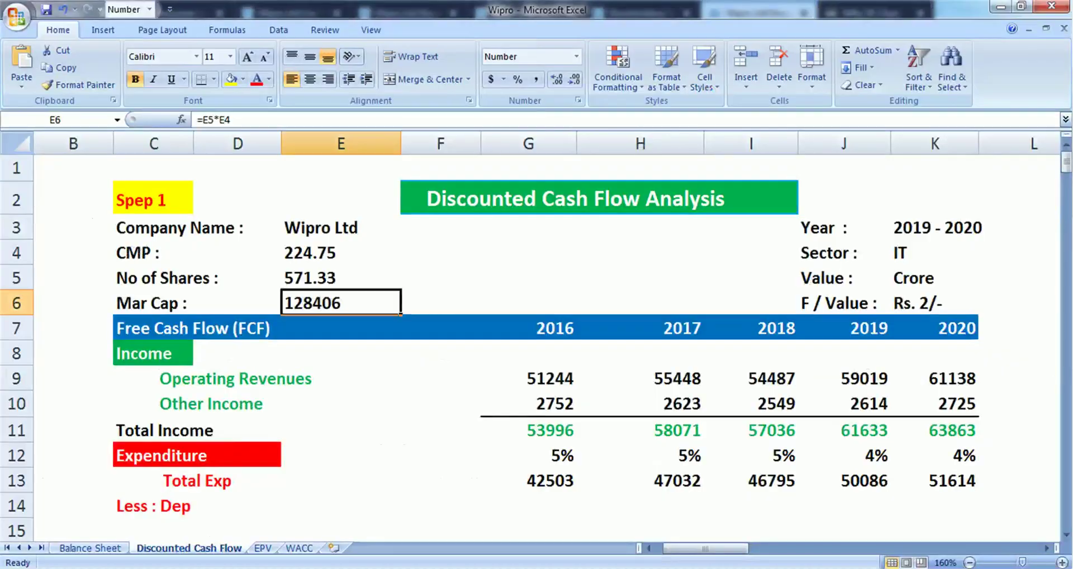
pyautogui.click(934, 303)
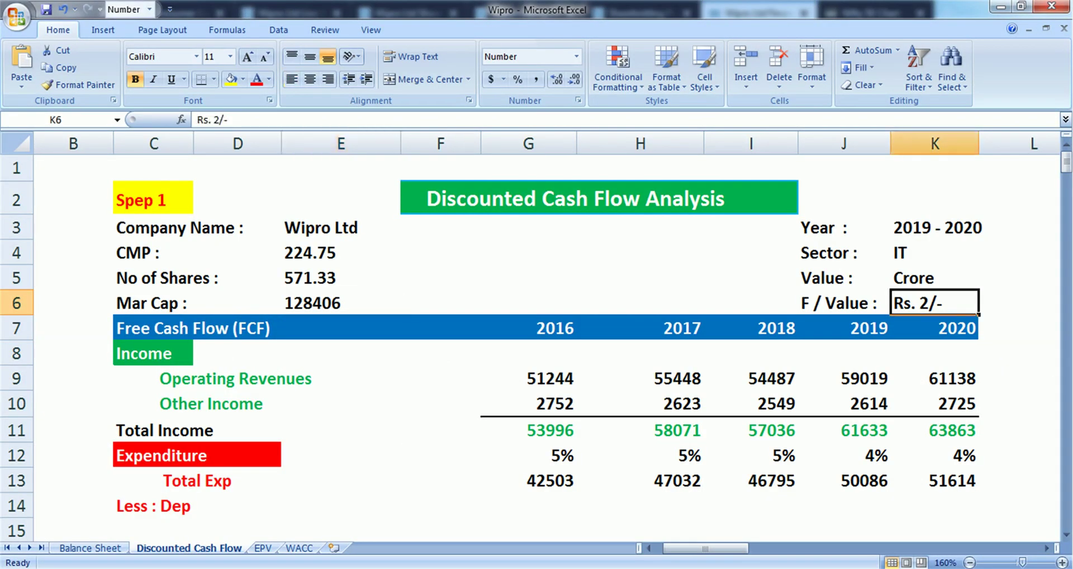
pyautogui.hotkey('alt', 'Tab')
pyautogui.scroll(-2, 537, 318)
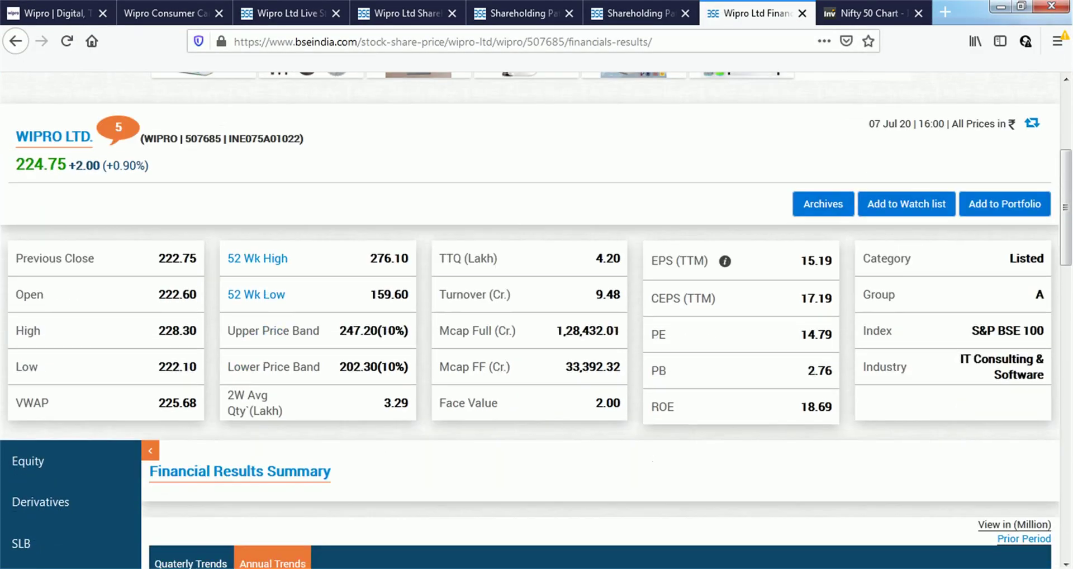
pyautogui.hotkey('alt', 'Tab')
# Review the 2020 free cash flow formulas for operating revenues, other income, total income, total expenditure, EBIT and income tax.
pyautogui.scroll(-3, 536, 335)
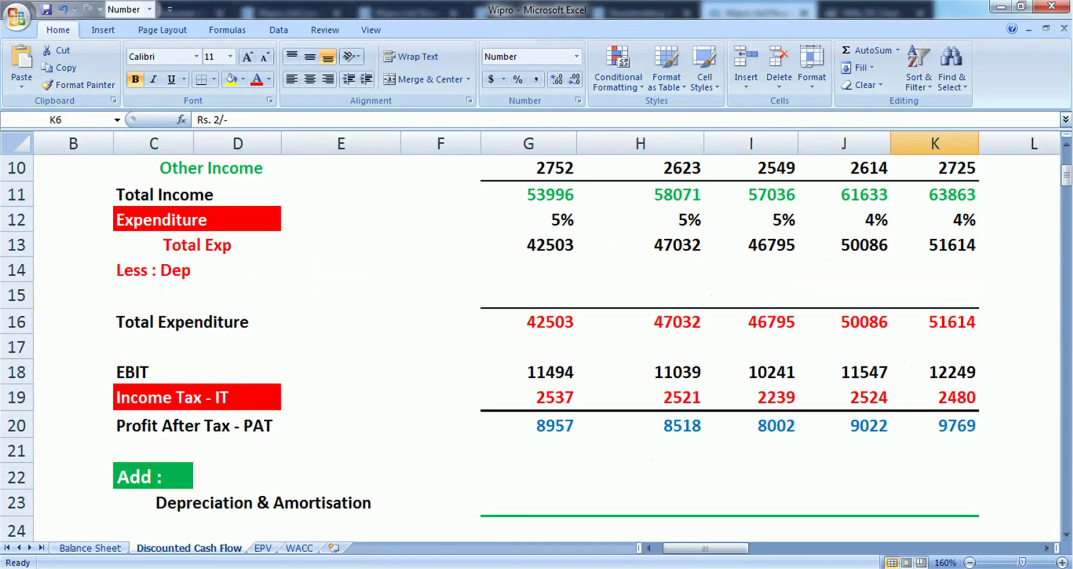
pyautogui.scroll(1, 537, 335)
pyautogui.click(934, 218)
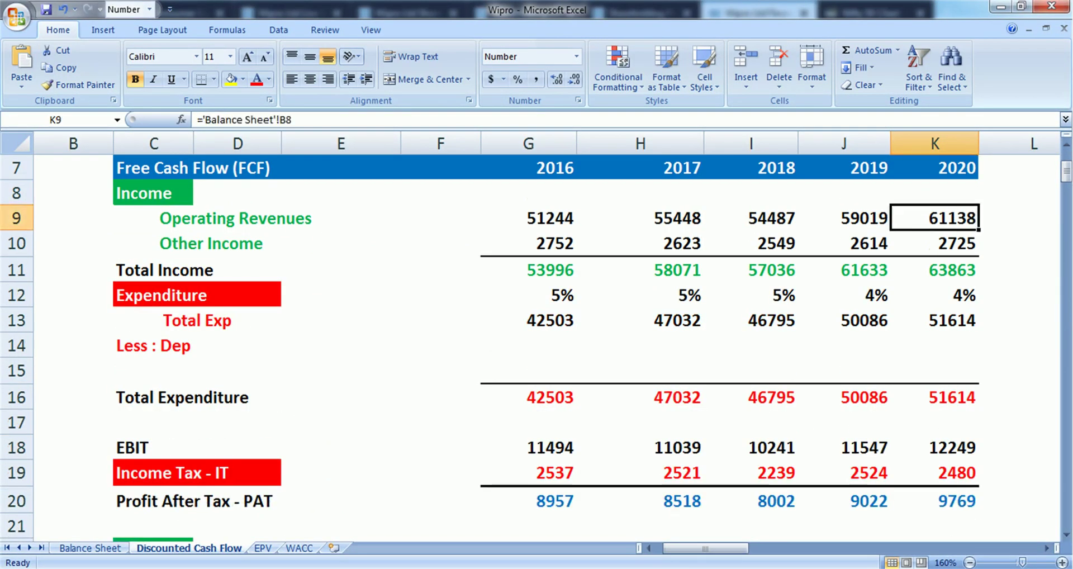
pyautogui.click(934, 243)
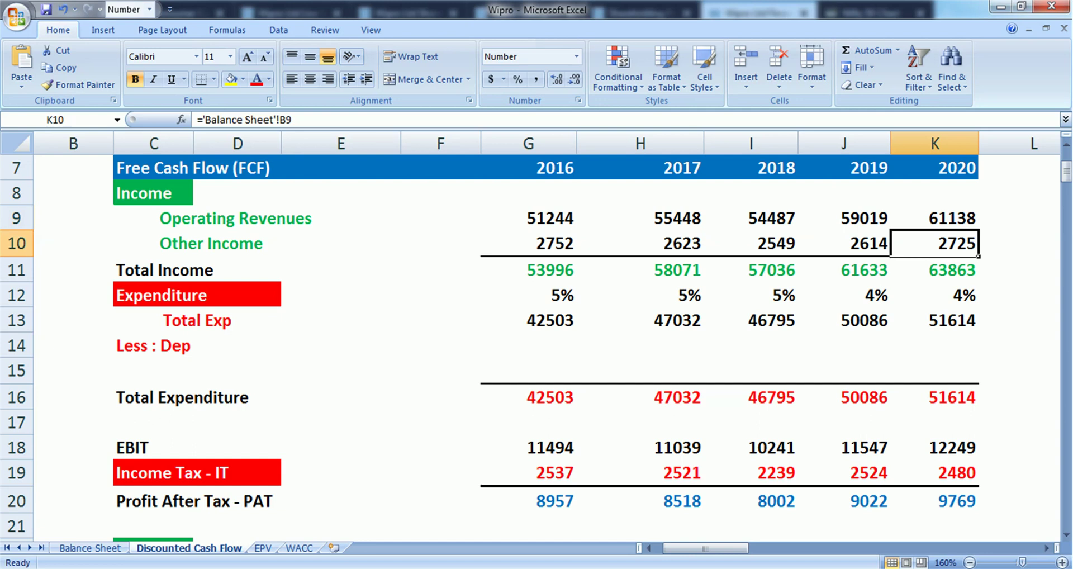
pyautogui.click(934, 270)
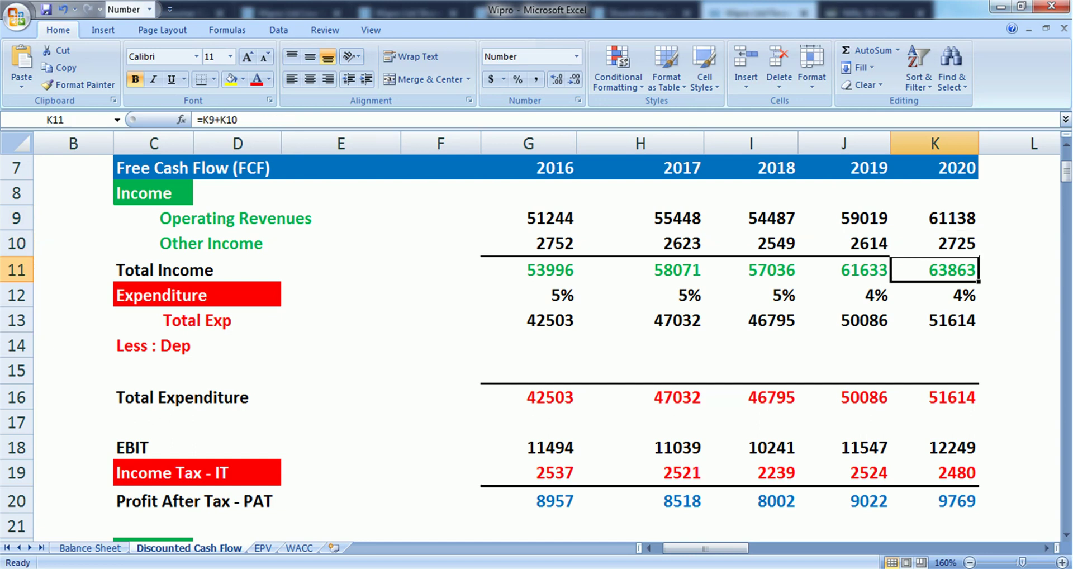
pyautogui.click(935, 321)
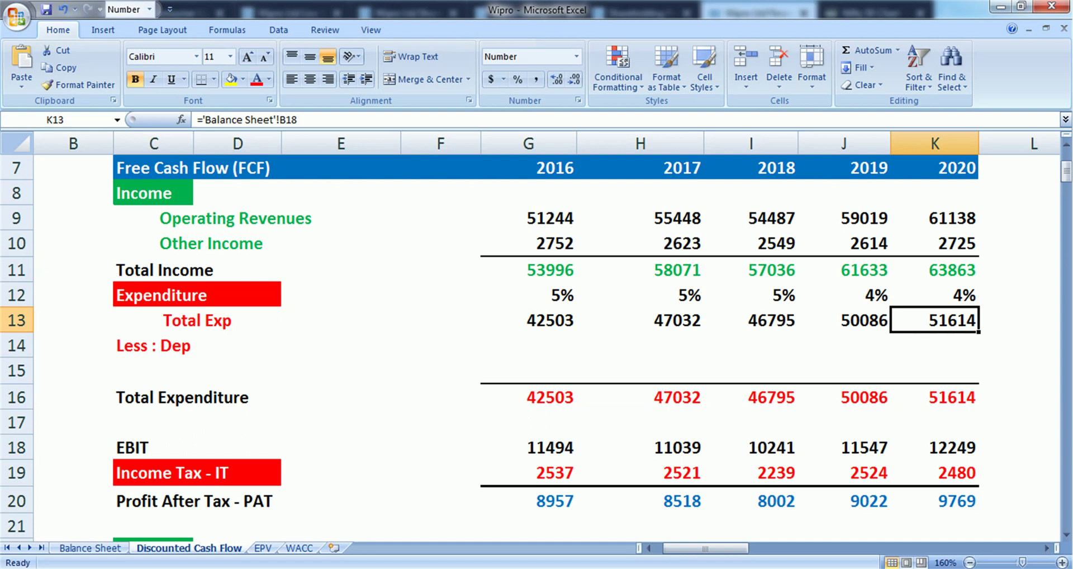
pyautogui.click(935, 448)
pyautogui.scroll(-1, 531, 335)
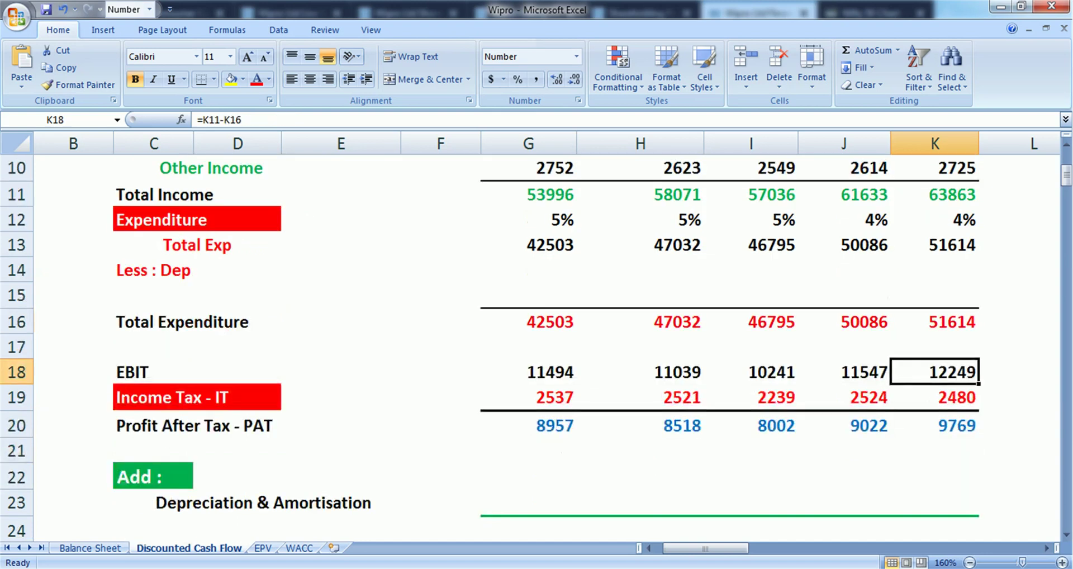
pyautogui.click(934, 397)
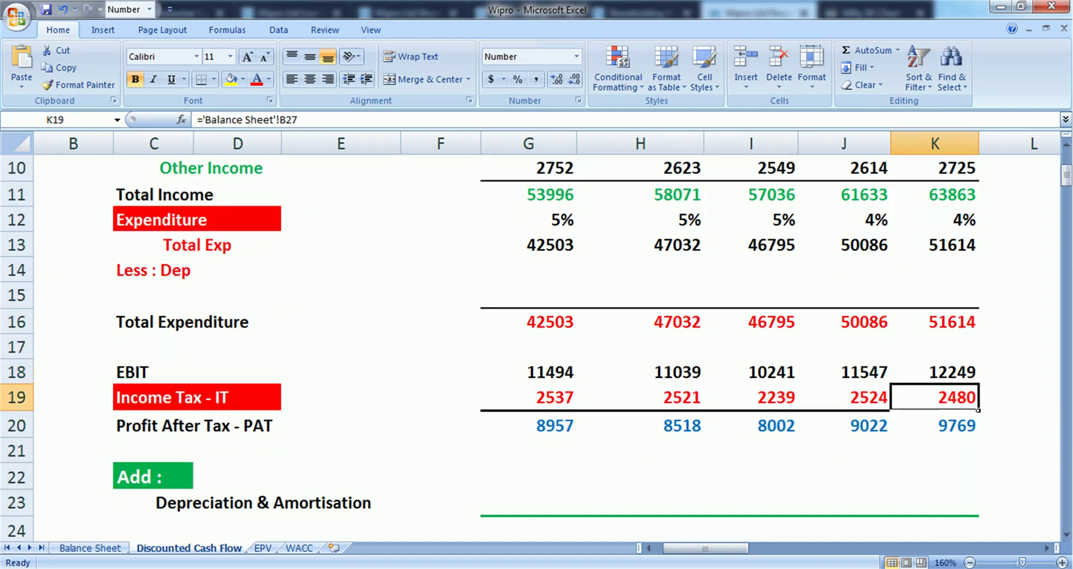
# Review the 2020 Profit After Tax formula and the Terminal Value formula on the Discounted Cash Flow worksheet.
pyautogui.click(934, 426)
pyautogui.scroll(-1, 934, 426)
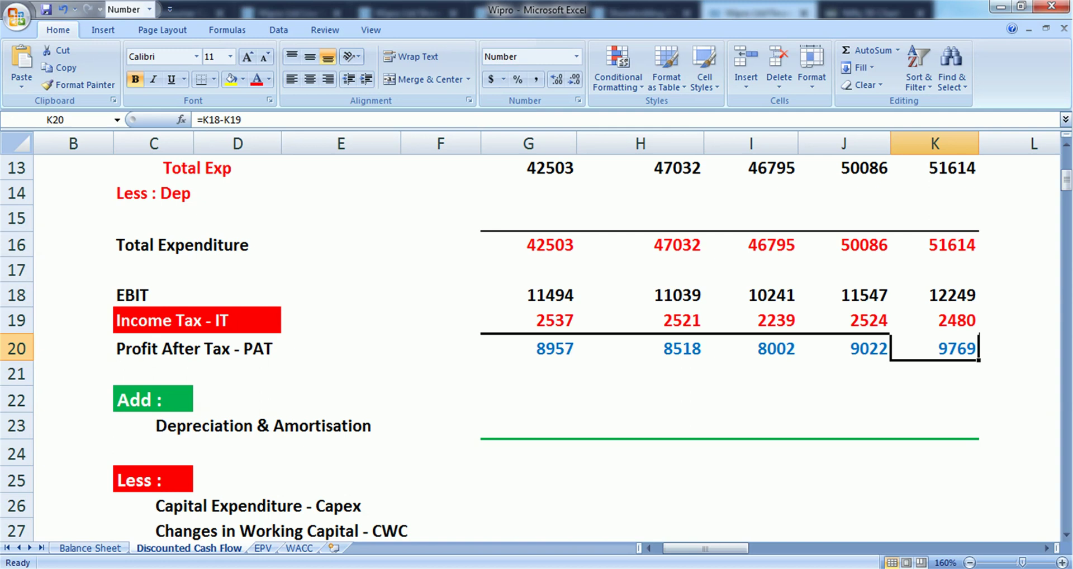
pyautogui.scroll(-5, 531, 336)
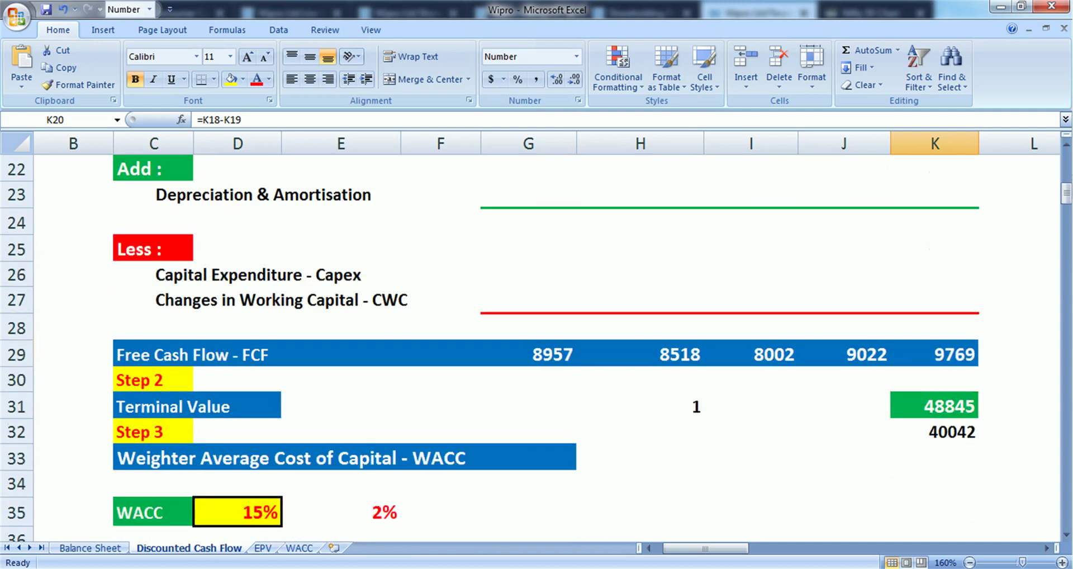
pyautogui.scroll(1, 531, 335)
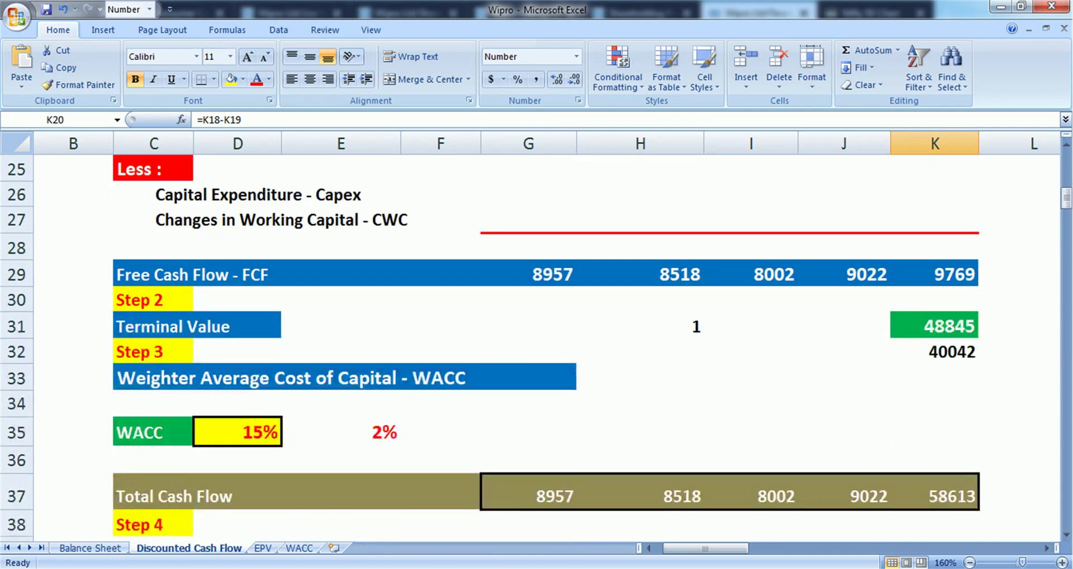
pyautogui.click(935, 326)
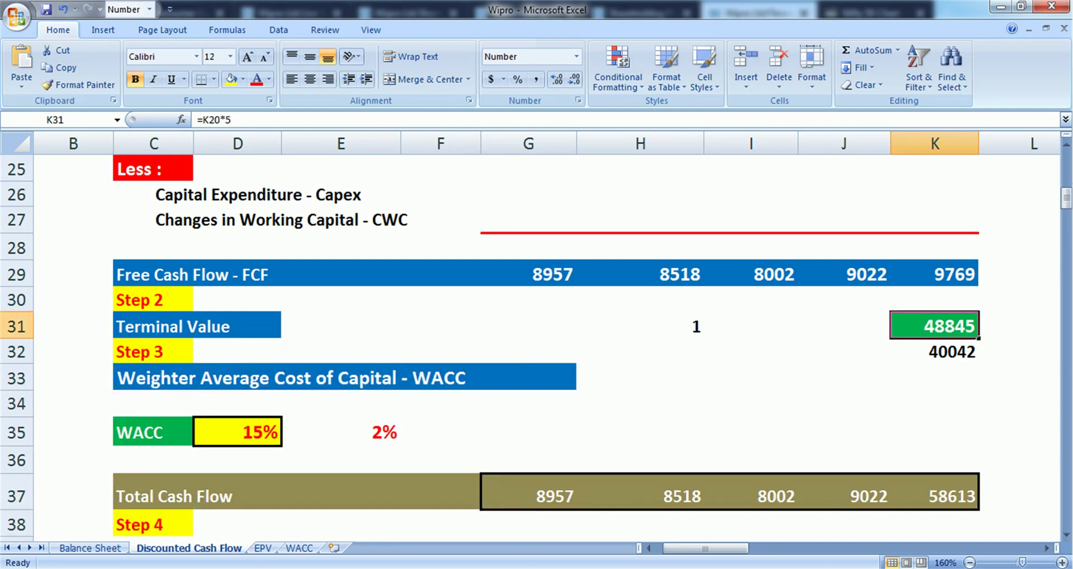
# Check the WACC rate and trace it to the WACC worksheet, inspecting the Equity Capital percentage formula and the equity and reserves weights.
pyautogui.scroll(-2, 531, 335)
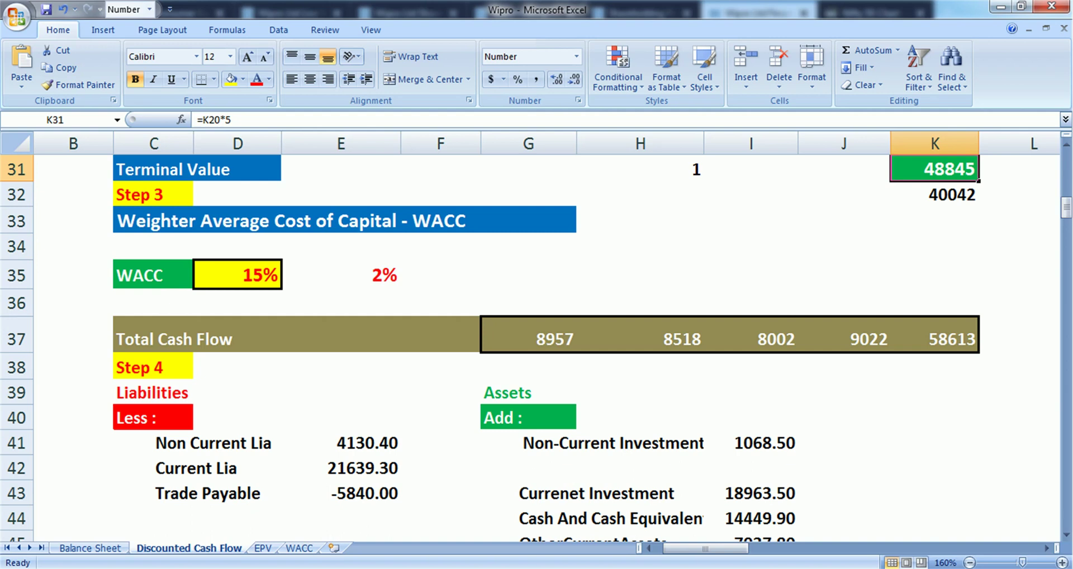
pyautogui.click(238, 274)
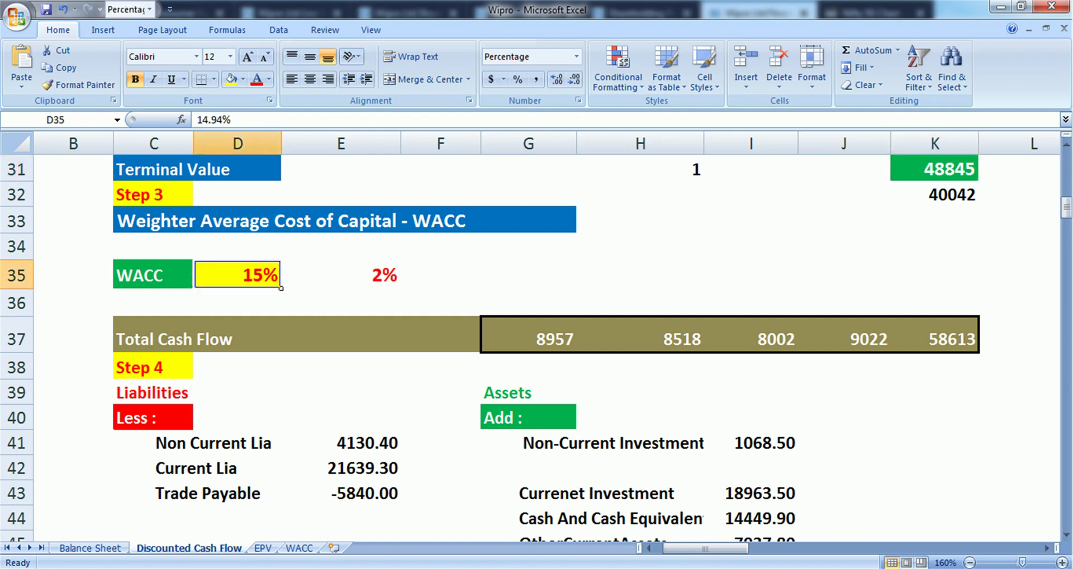
pyautogui.click(299, 548)
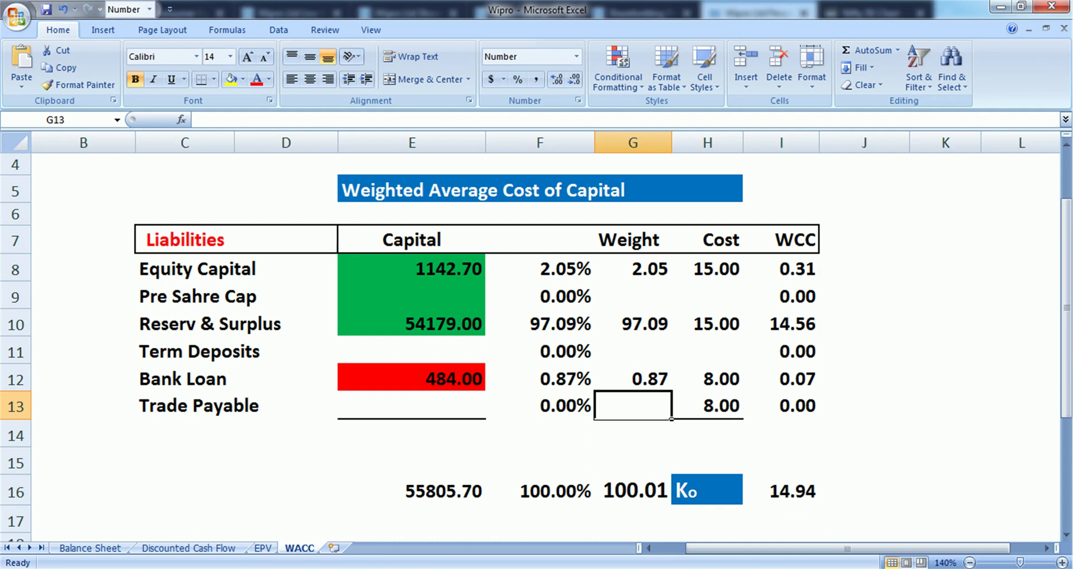
pyautogui.doubleClick(540, 269)
pyautogui.press('Return')
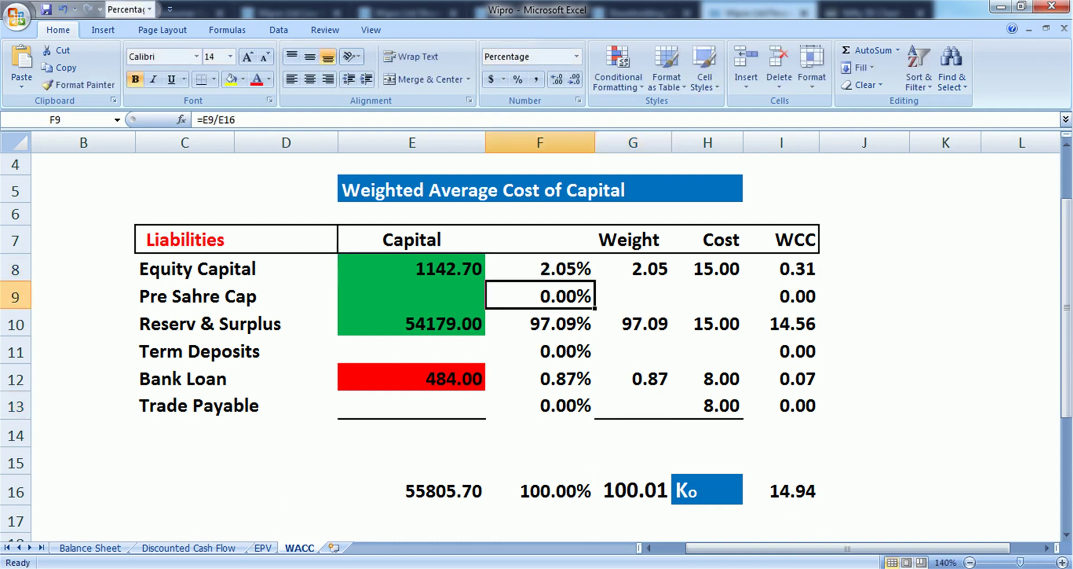
pyautogui.click(633, 268)
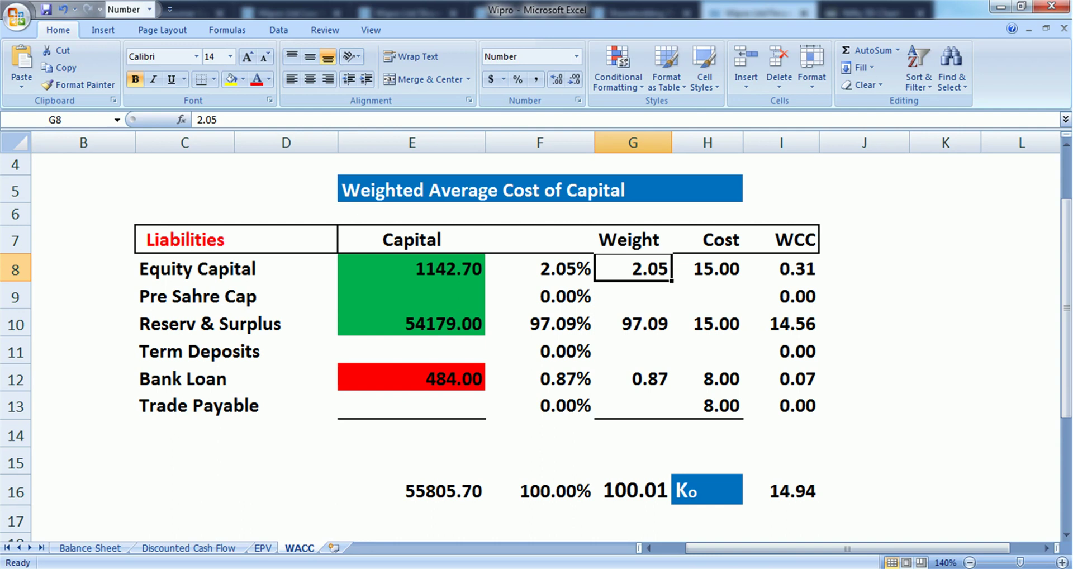
pyautogui.click(633, 324)
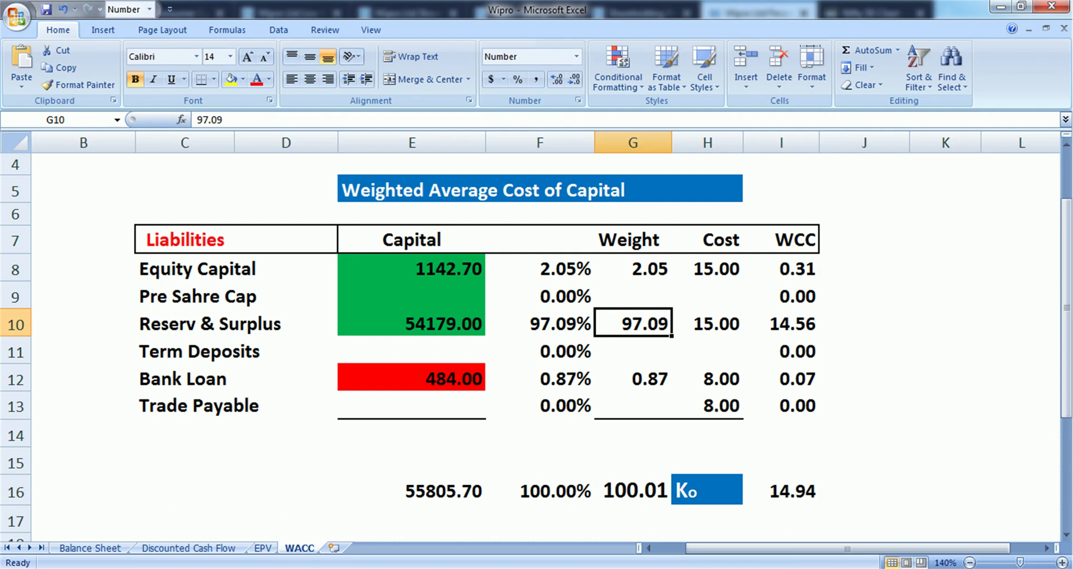
# Return to the Discounted Cash Flow worksheet and review the Step 4 liabilities and assets links and the net difference formula.
pyautogui.click(188, 549)
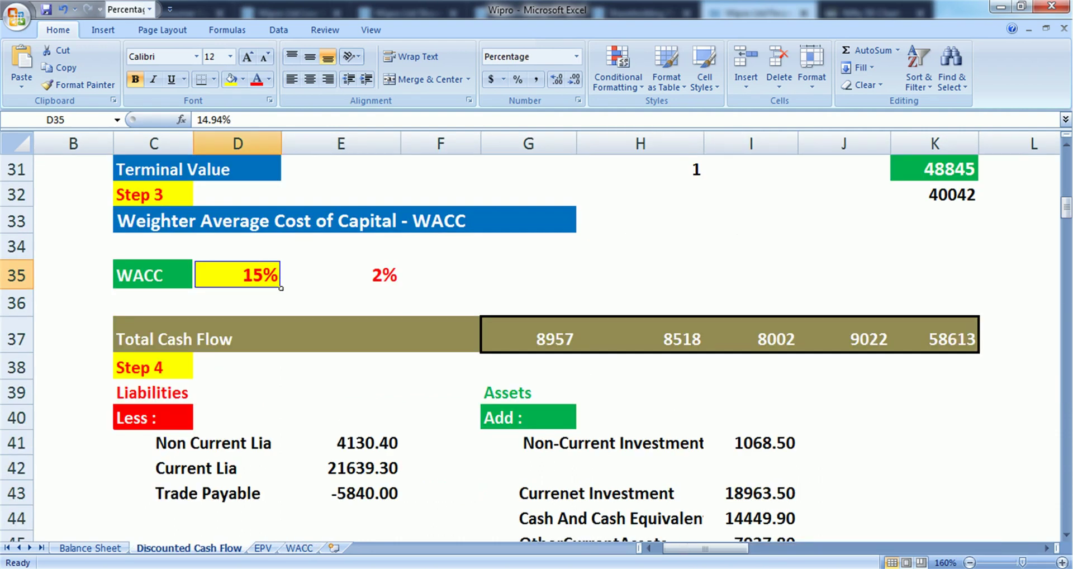
pyautogui.scroll(-2, 536, 335)
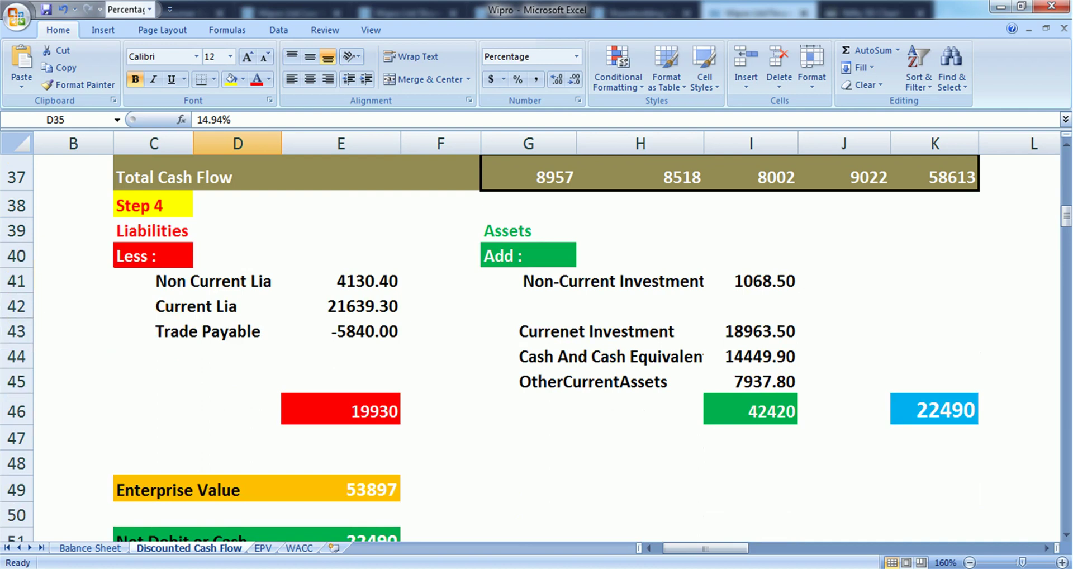
pyautogui.click(340, 282)
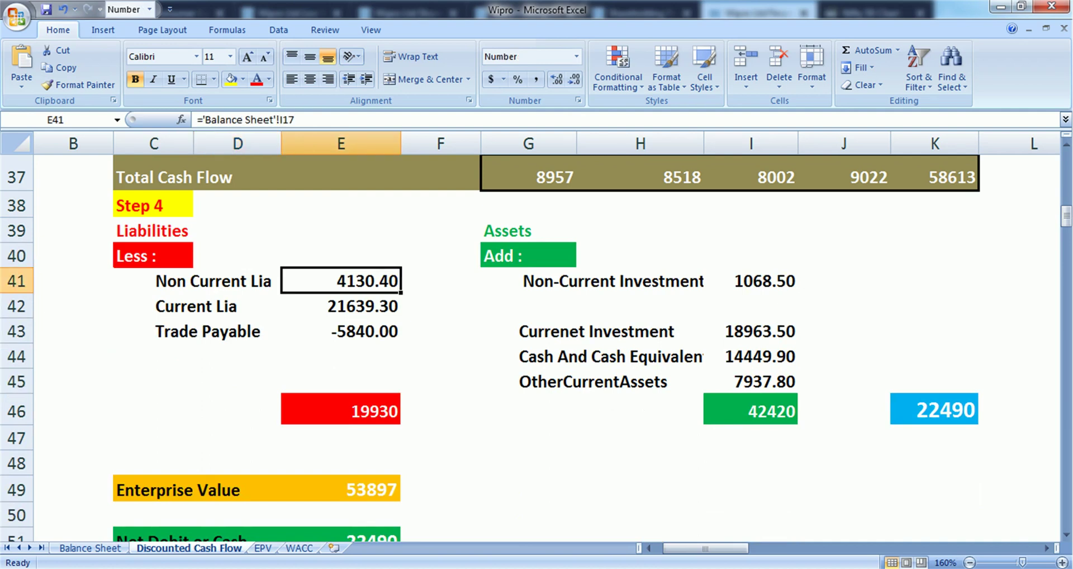
pyautogui.click(341, 307)
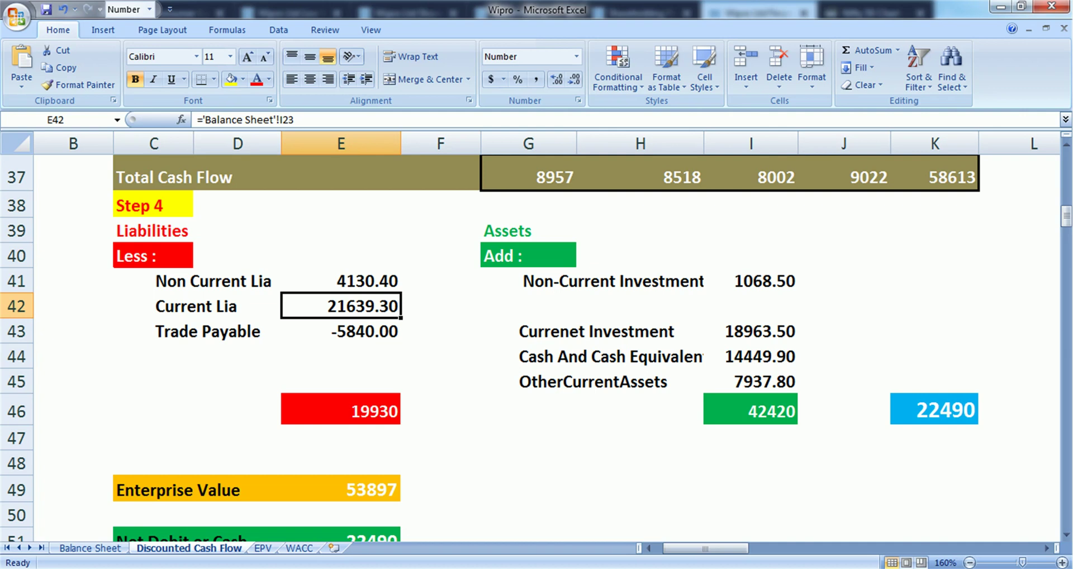
pyautogui.click(340, 331)
pyautogui.click(751, 281)
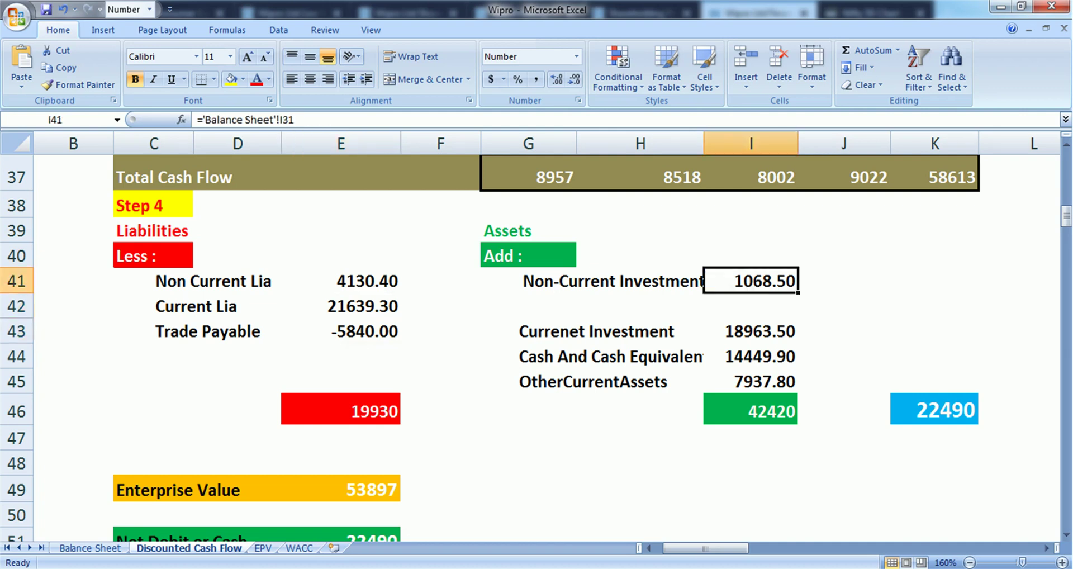
pyautogui.click(751, 331)
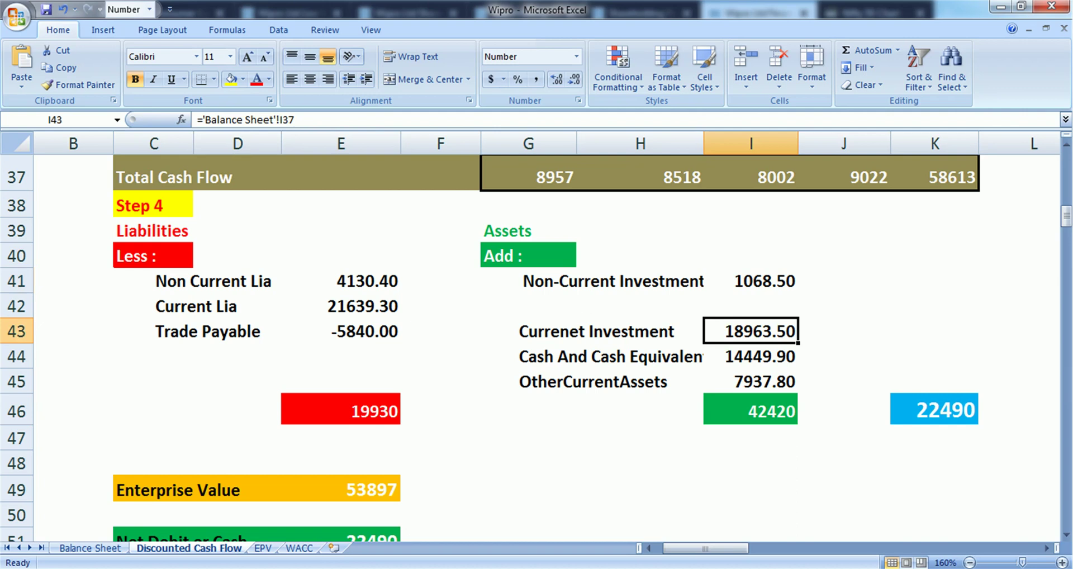
pyautogui.click(751, 356)
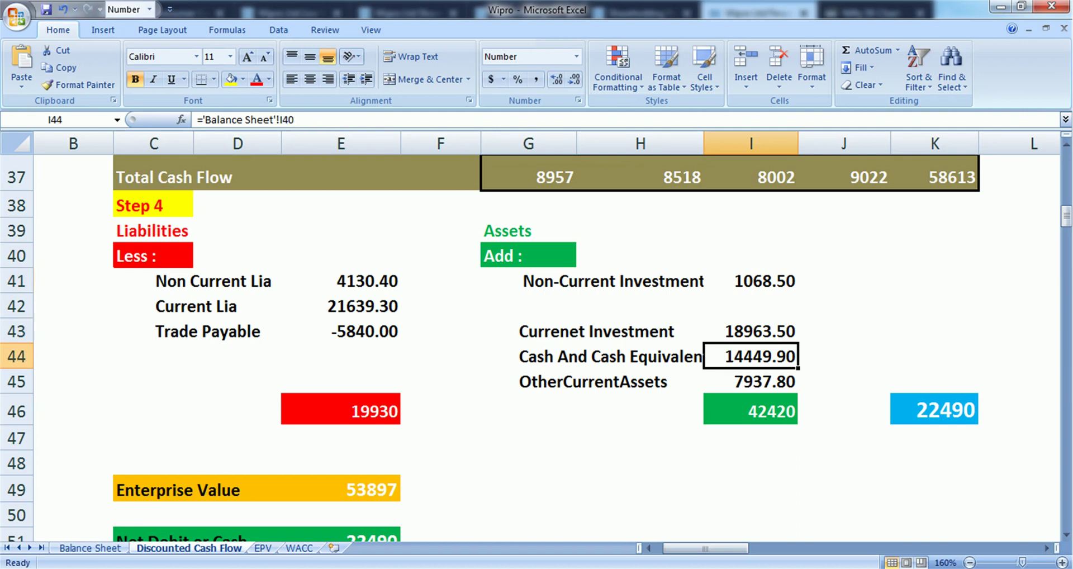
pyautogui.click(751, 382)
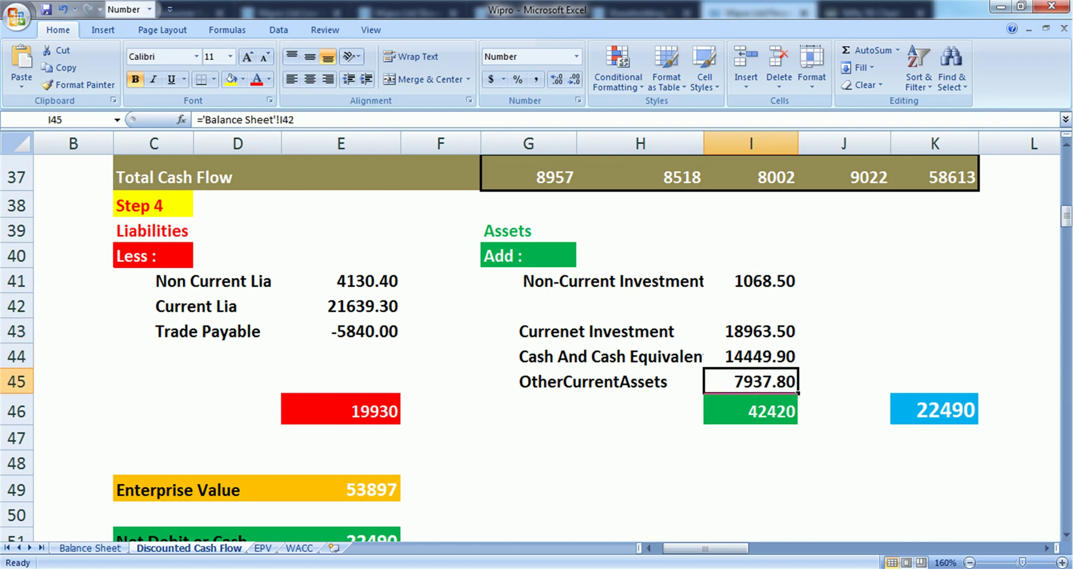
pyautogui.click(934, 409)
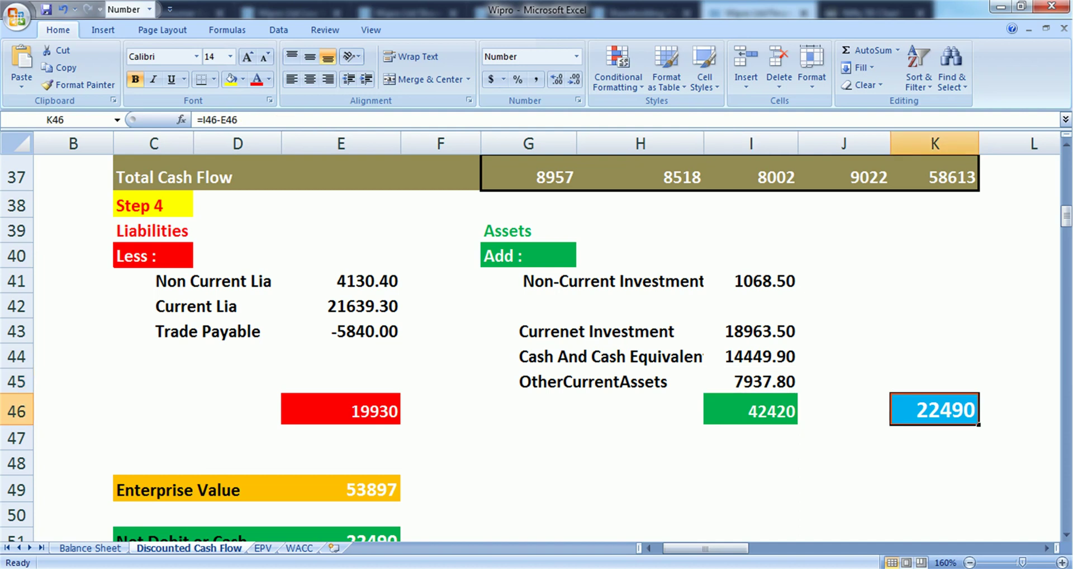
# Review the Enterprise Value, Net Debit or Cash, NPV and Intrinsic Value formulas of the discounted cash flow valuation.
pyautogui.scroll(-3, 536, 335)
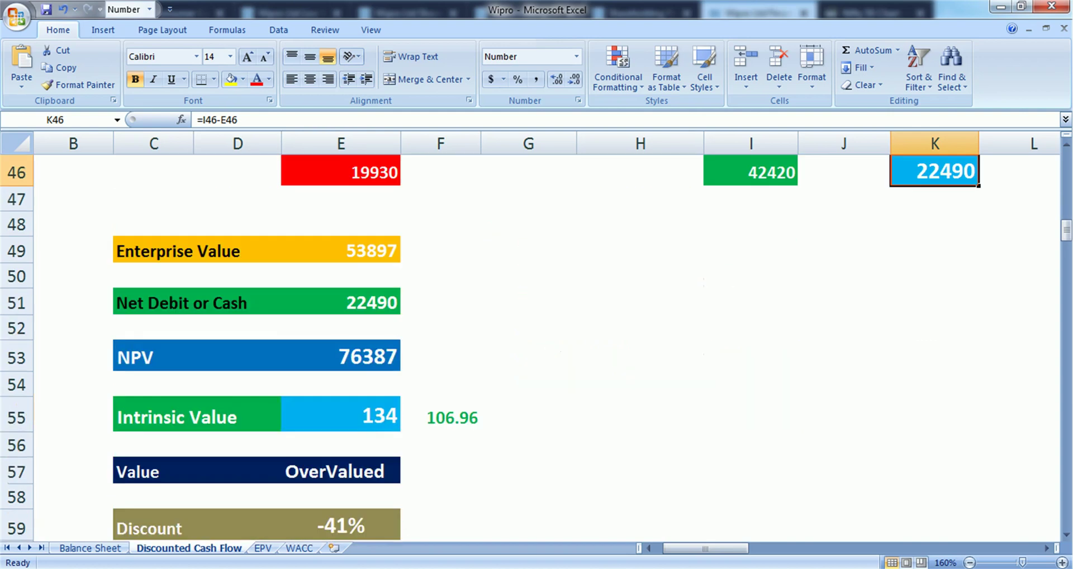
pyautogui.click(341, 249)
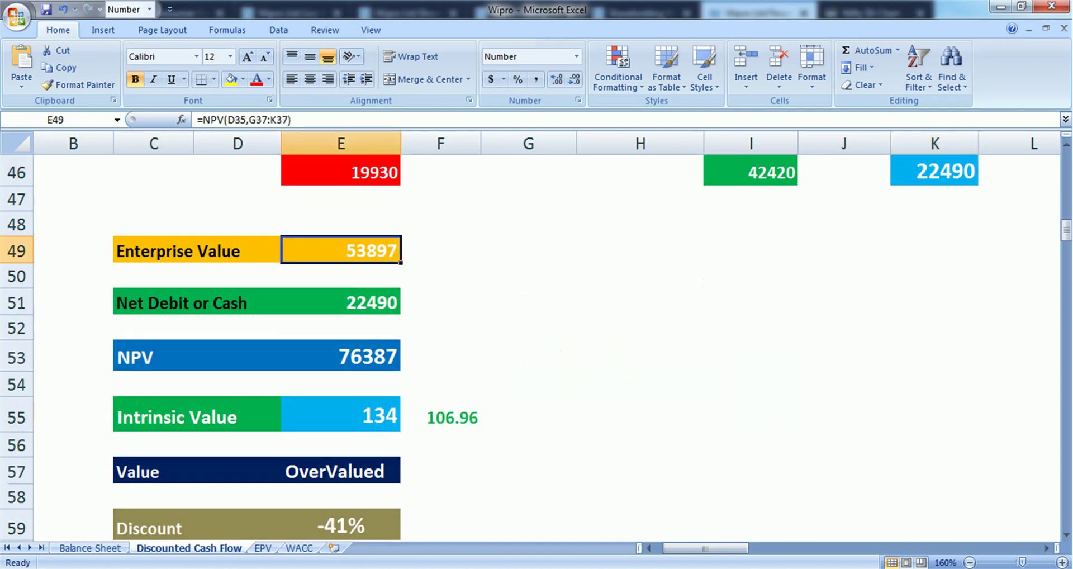
pyautogui.click(341, 303)
pyautogui.click(341, 356)
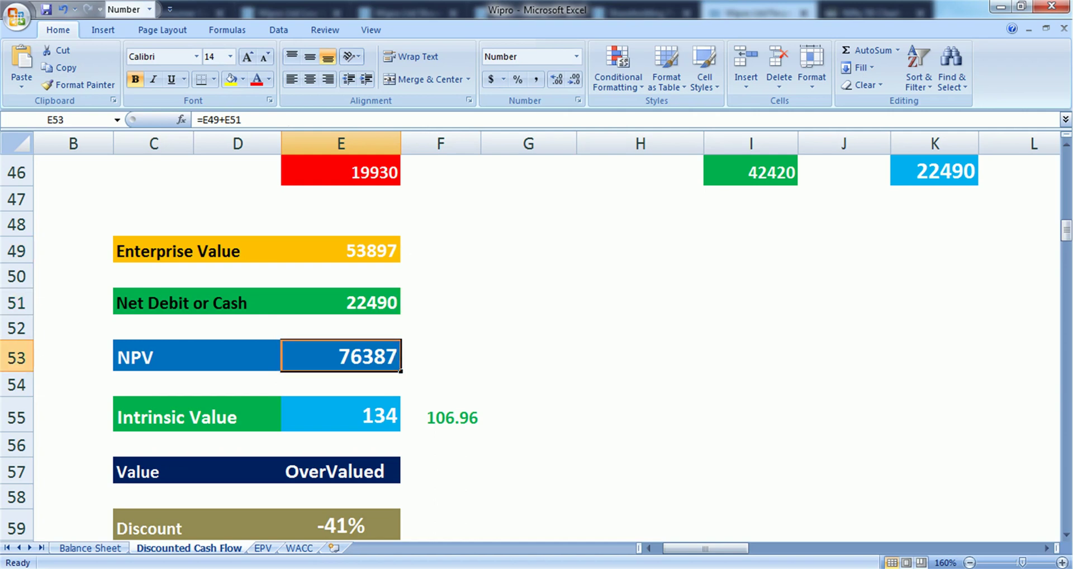
pyautogui.click(341, 415)
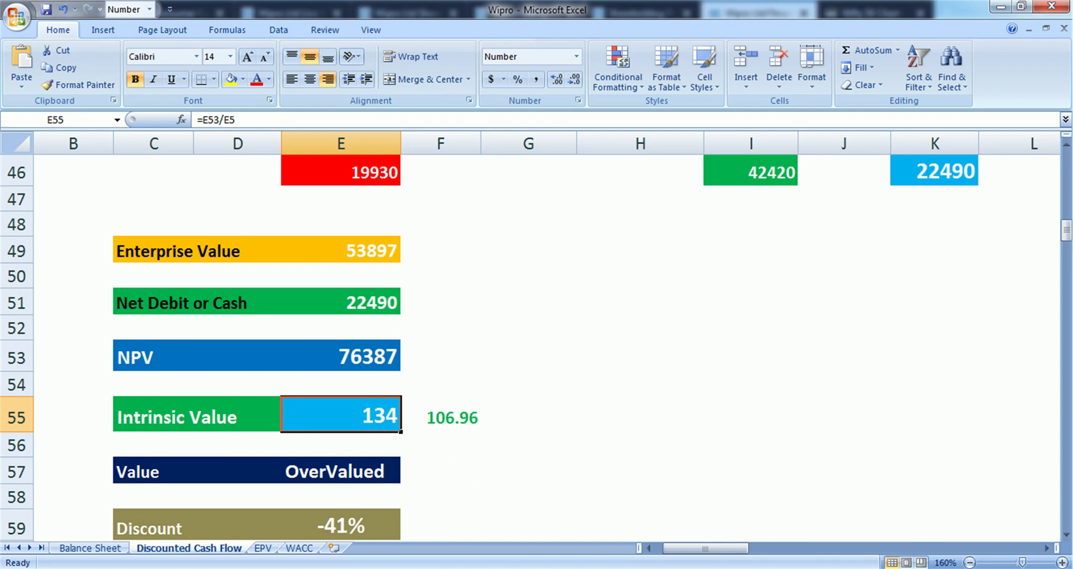
# Open the EPV worksheet and check the formula behind the 2020 Distribution Cash Flow figure.
pyautogui.click(263, 547)
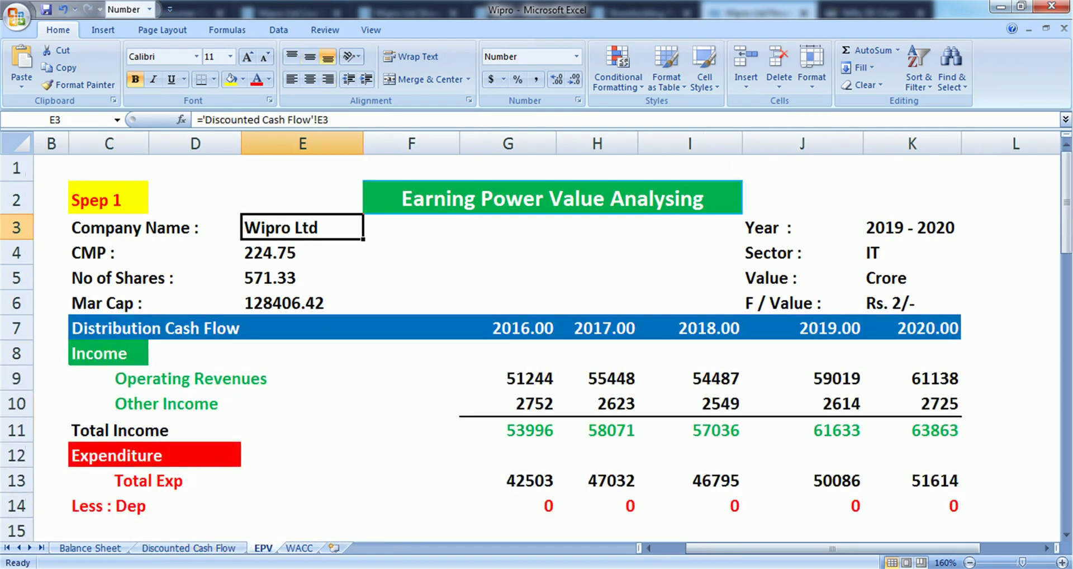
pyautogui.scroll(-5, 536, 336)
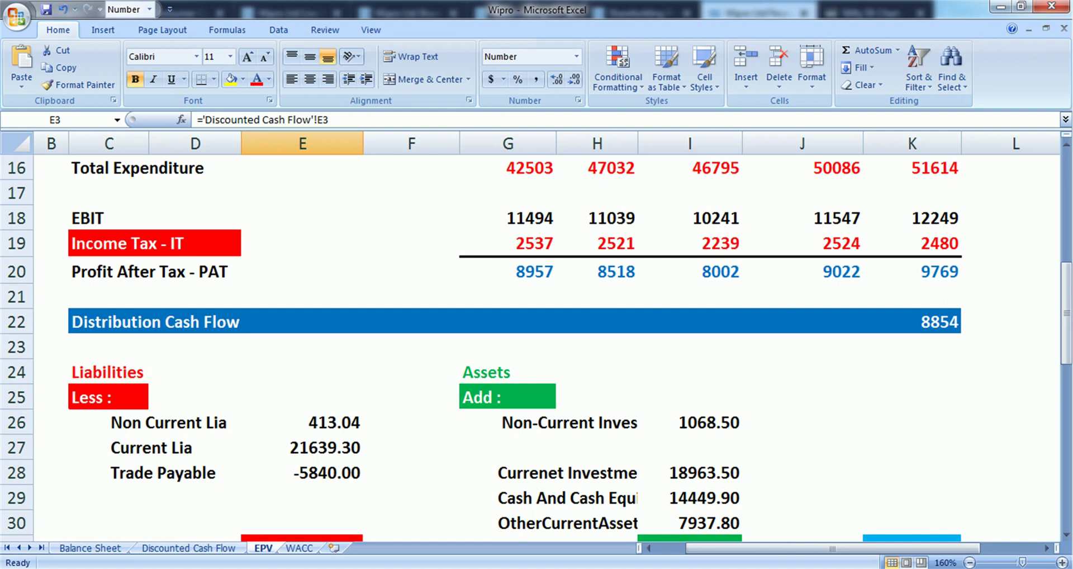
pyautogui.click(912, 322)
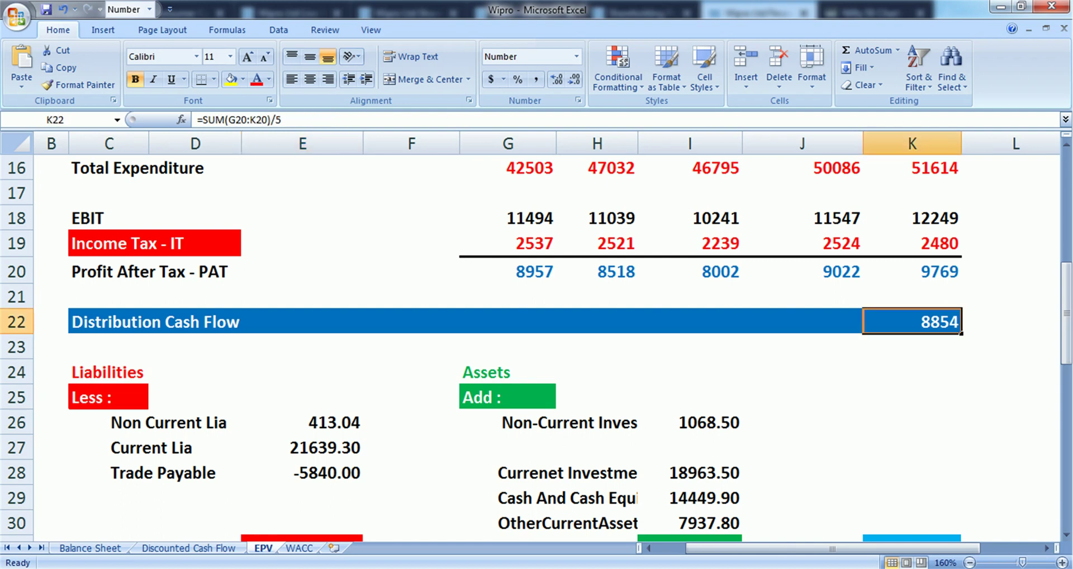
# Remove the 10% multiplier from the EPV sheet's Non Current Lia formula, leaving ='Discounted Cash Flow'!E41.
pyautogui.scroll(-2, 537, 335)
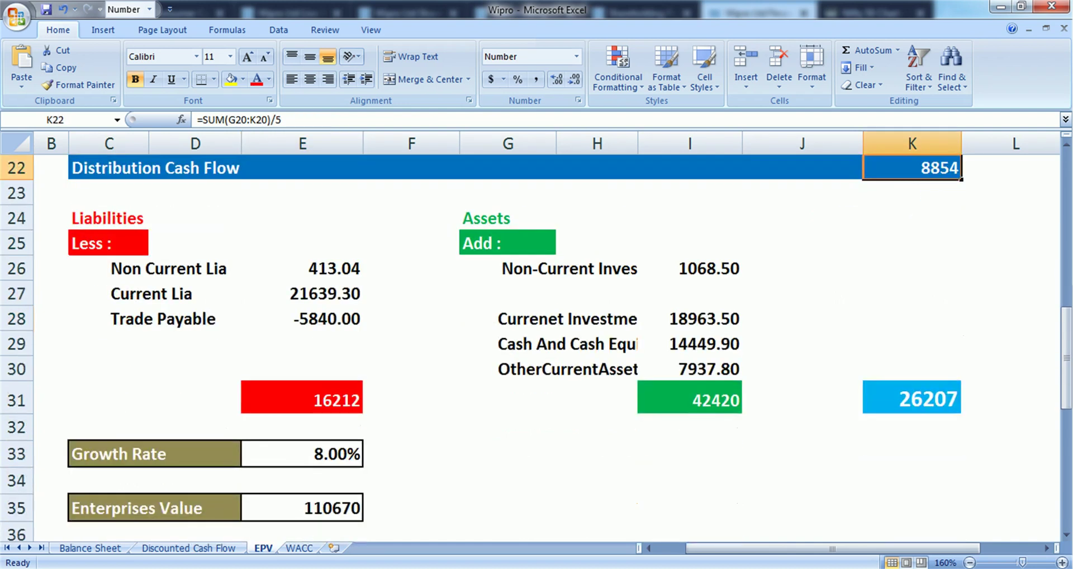
pyautogui.click(302, 268)
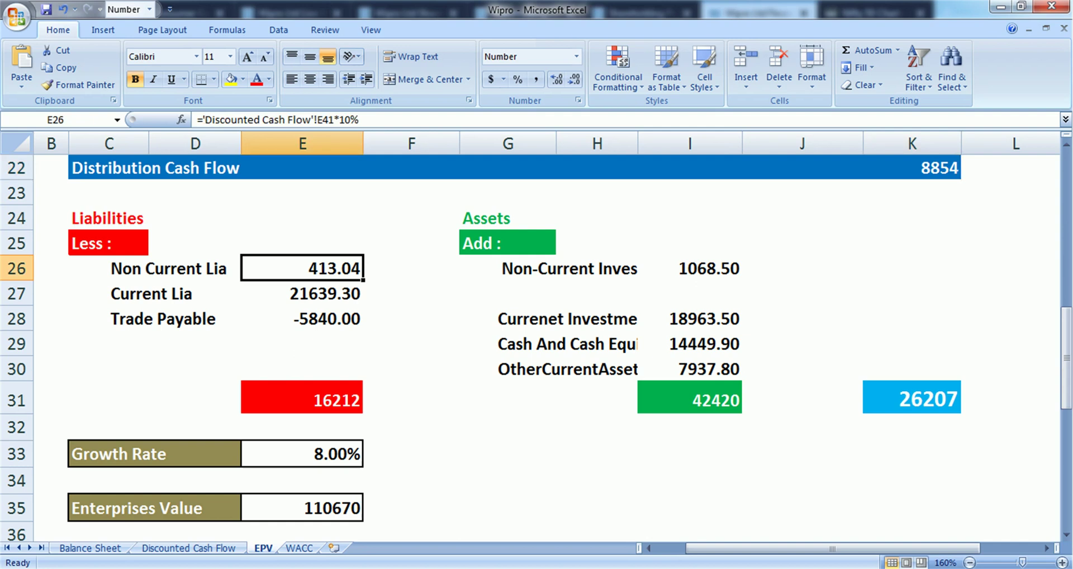
pyautogui.press('F2')
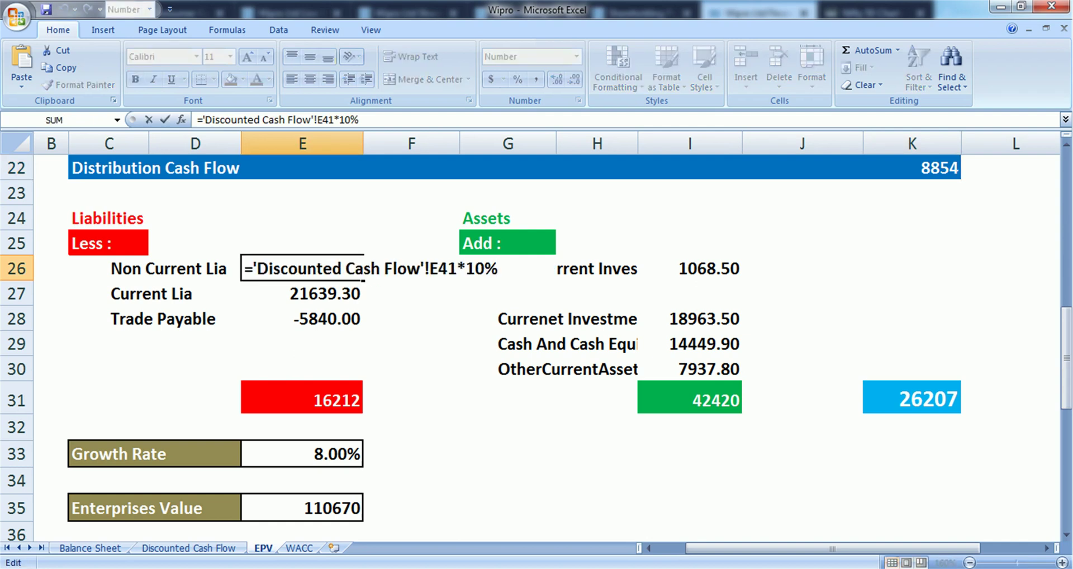
pyautogui.press('BackSpace')
pyautogui.press('BackSpace')
pyautogui.press('BackSpace')
pyautogui.press('BackSpace')
pyautogui.press('Return')
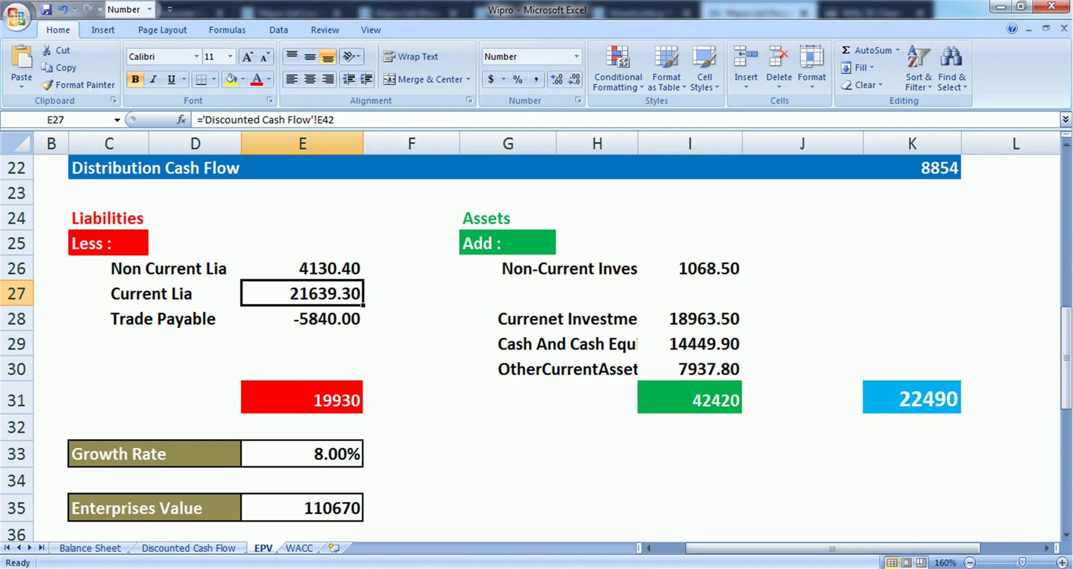
# Review the EPV sheet's net assets, Enterprises Value, Net Debit or Cash, NPV and Intrinsic Value formulas.
pyautogui.click(912, 398)
pyautogui.scroll(-3, 912, 398)
pyautogui.click(302, 282)
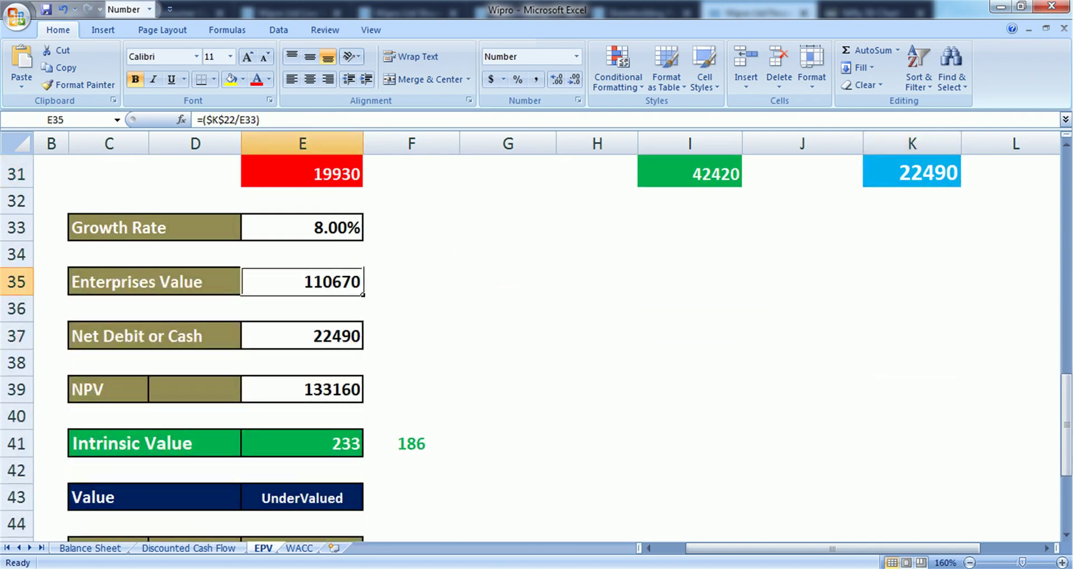
pyautogui.click(302, 336)
pyautogui.click(303, 389)
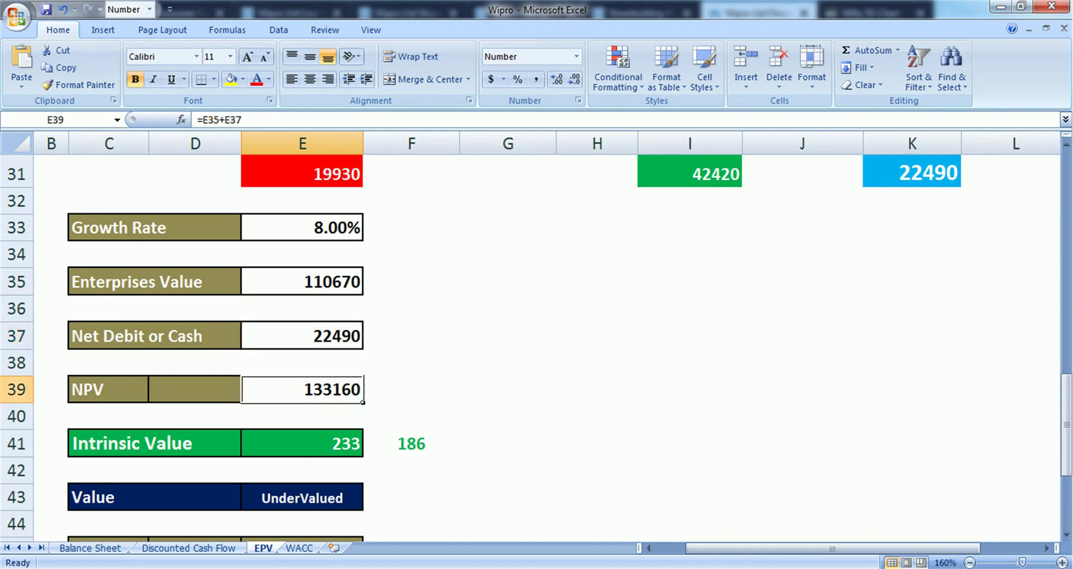
pyautogui.click(303, 443)
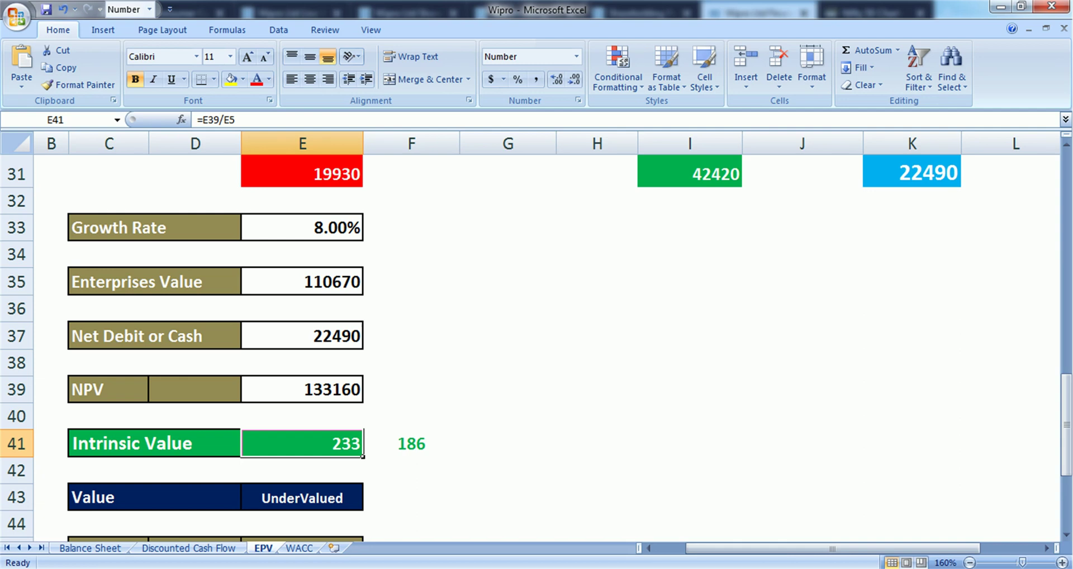
# Compare the CMP at the start of the EPV sheet with the valuation, and inspect the 20% reduced intrinsic value formula.
pyautogui.scroll(10, 536, 336)
pyautogui.click(302, 253)
pyautogui.scroll(-11, 536, 336)
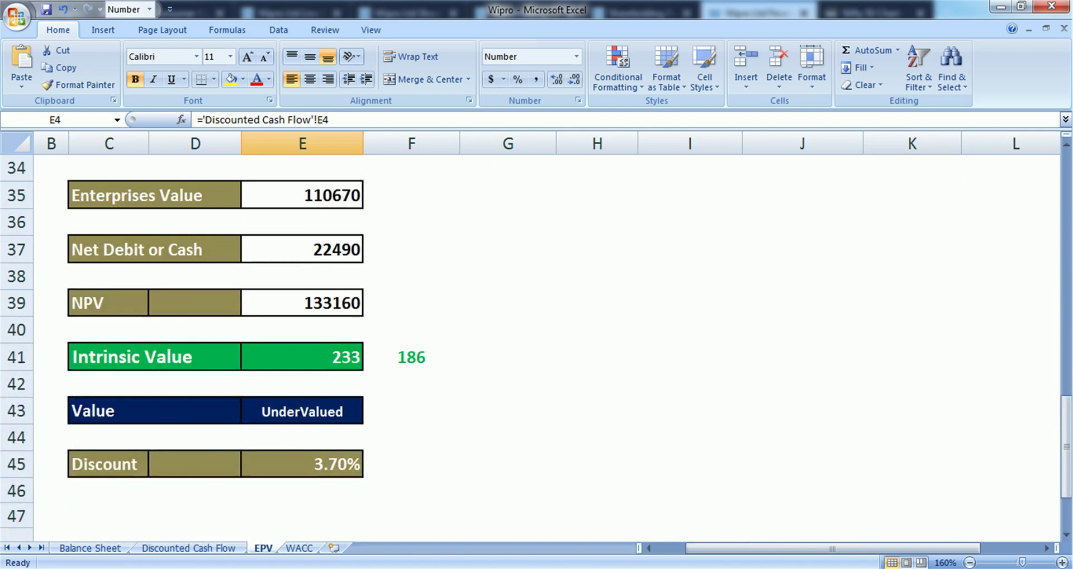
pyautogui.click(411, 357)
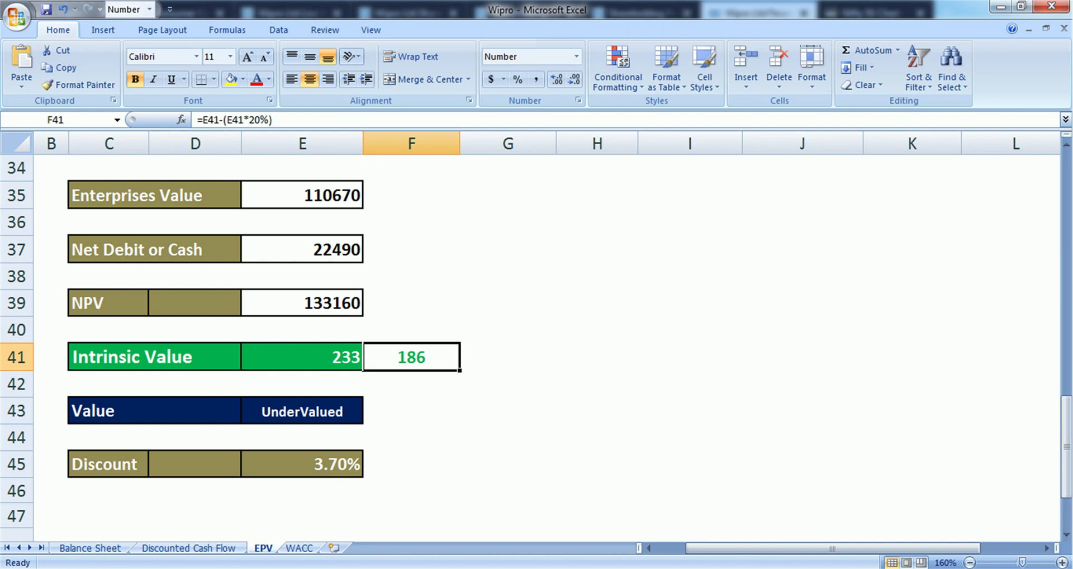
# Switch to AmiBroker and examine the daily WIPRO chart with its monthly Camarilla levels, from February through July 2020.
pyautogui.click(265, 568)
pyautogui.scroll(3, 577, 355)
pyautogui.scroll(5, 577, 354)
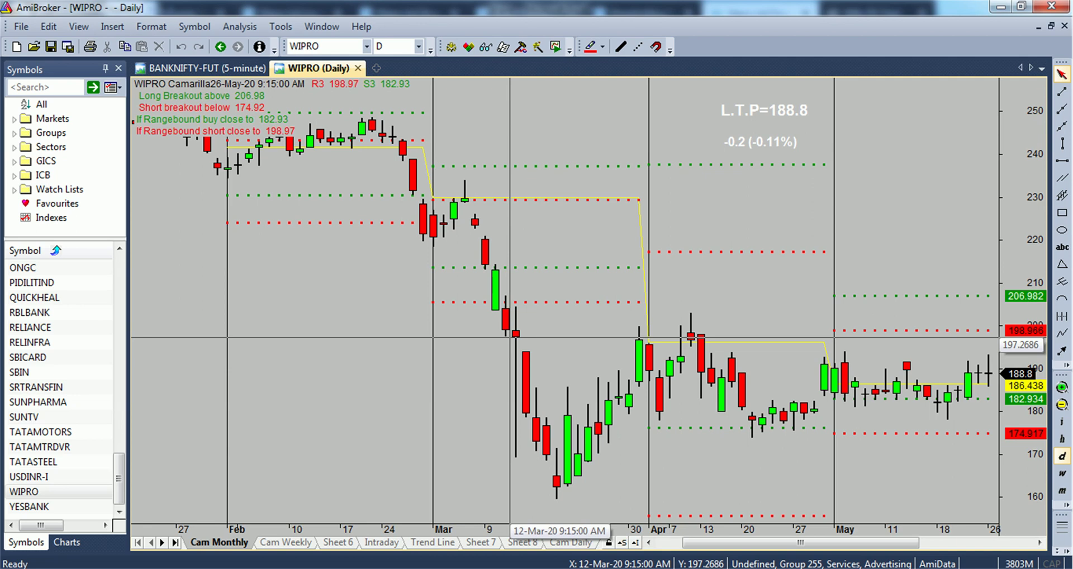
pyautogui.scroll(-5, 510, 337)
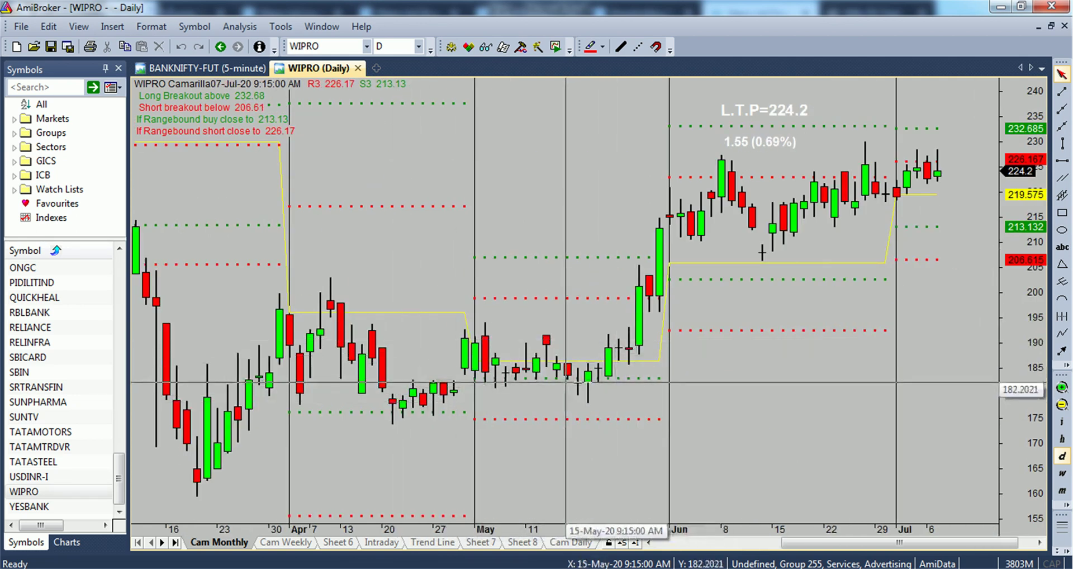
pyautogui.scroll(-1, 781, 310)
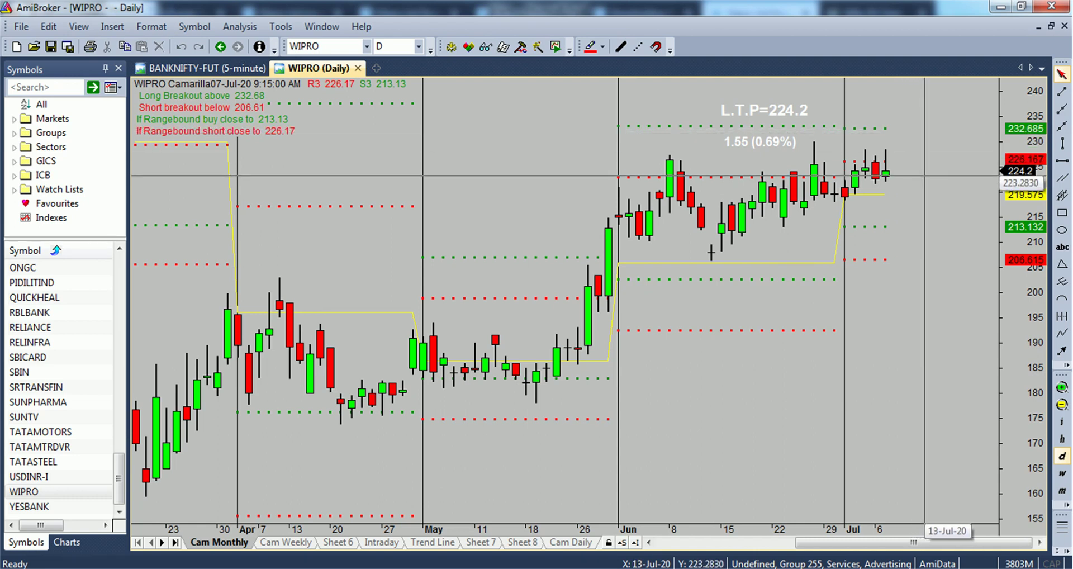
# Switch to the browser and bring up the Investing.com daily chart of Wipro futures with its trend lines.
pyautogui.hotkey('alt', 'Tab')
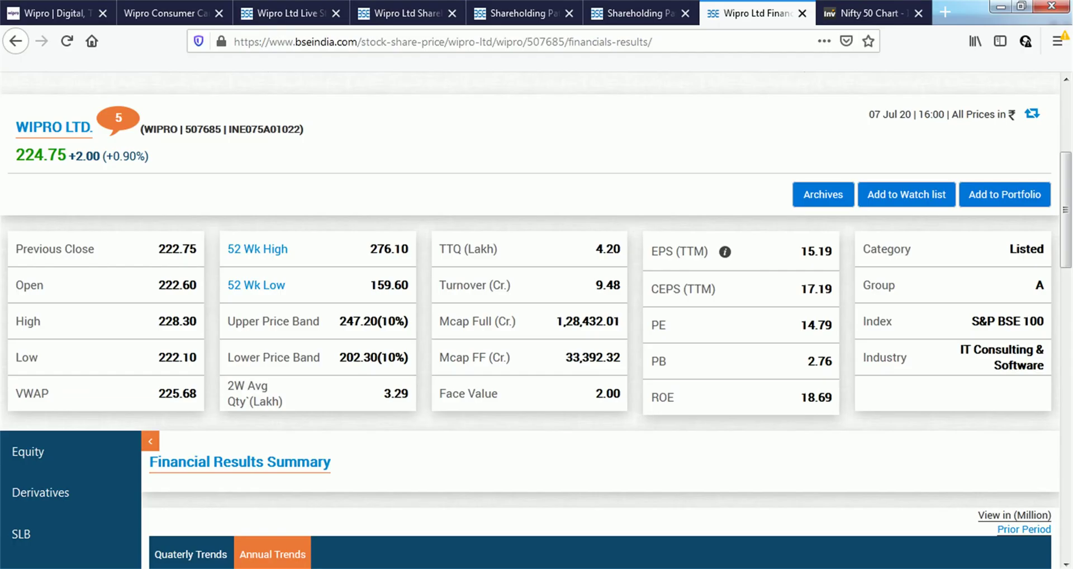
pyautogui.click(872, 13)
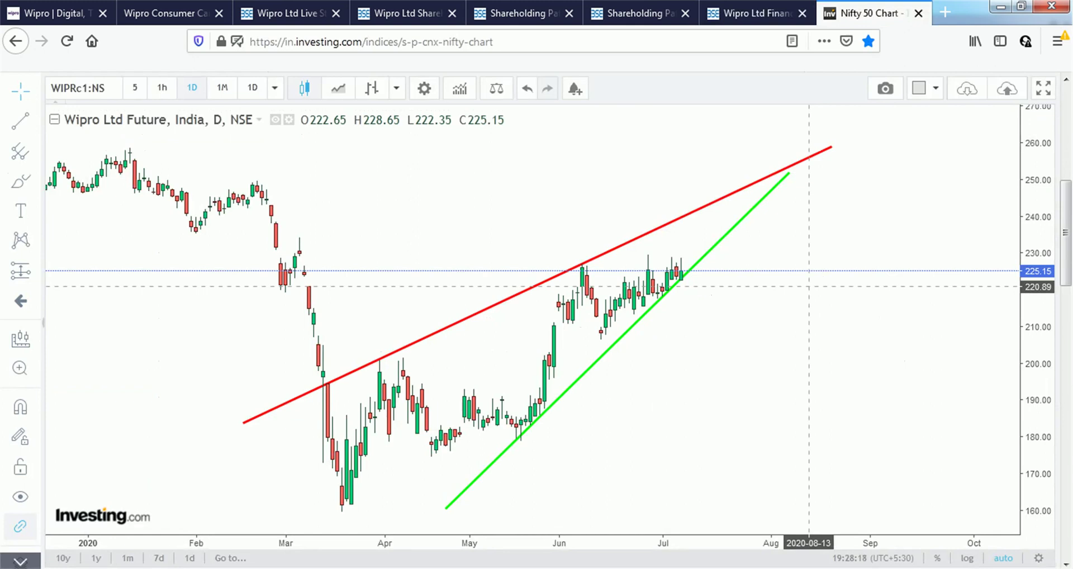